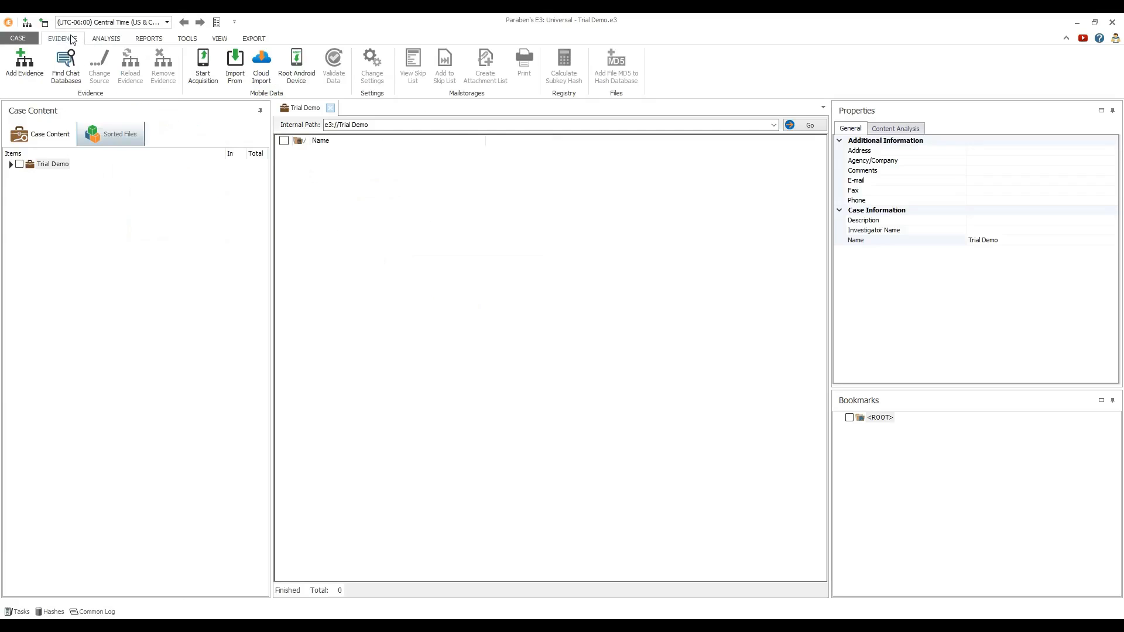
# Add Desktop\FAT.vhd as auto-detected image evidence named FAT, then expand the Trial Demo case
pyautogui.click(27, 61)
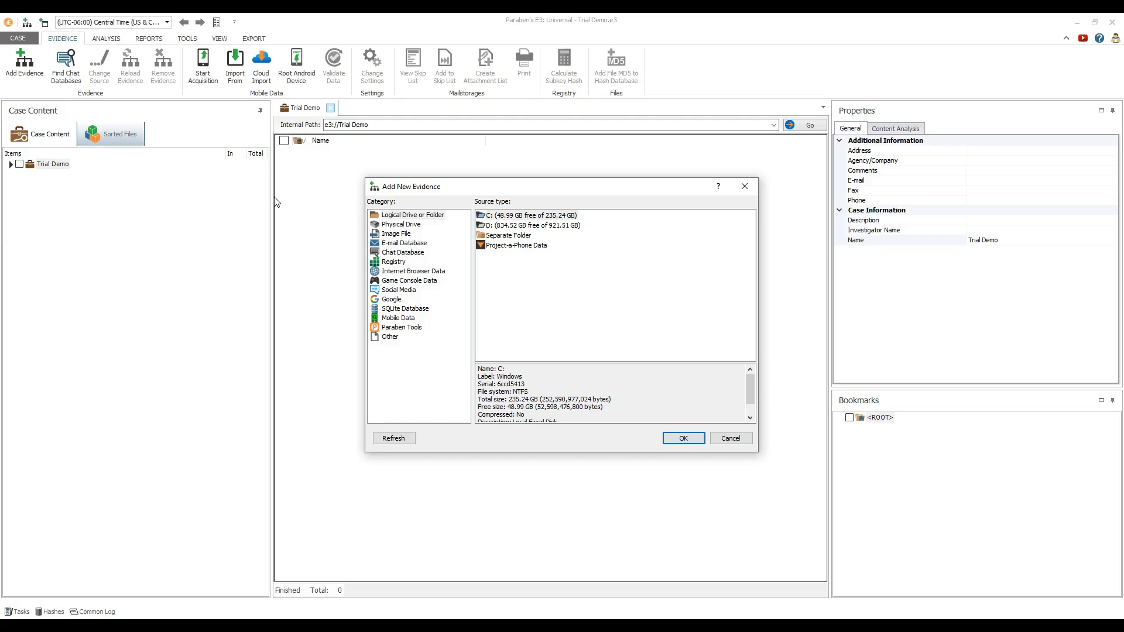
pyautogui.click(388, 236)
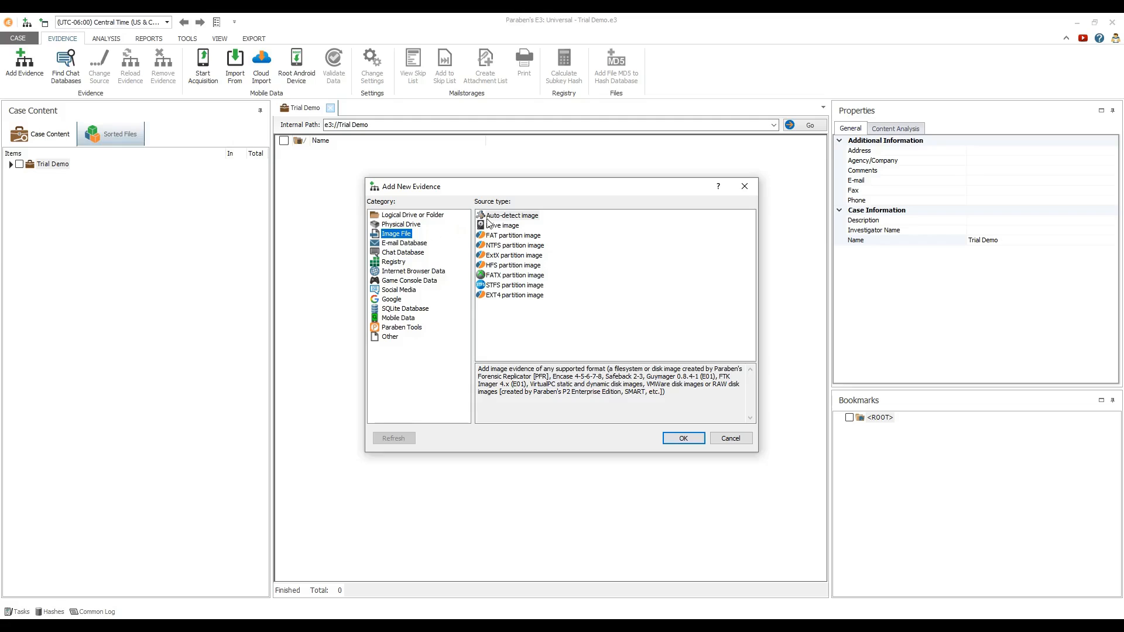
pyautogui.click(493, 218)
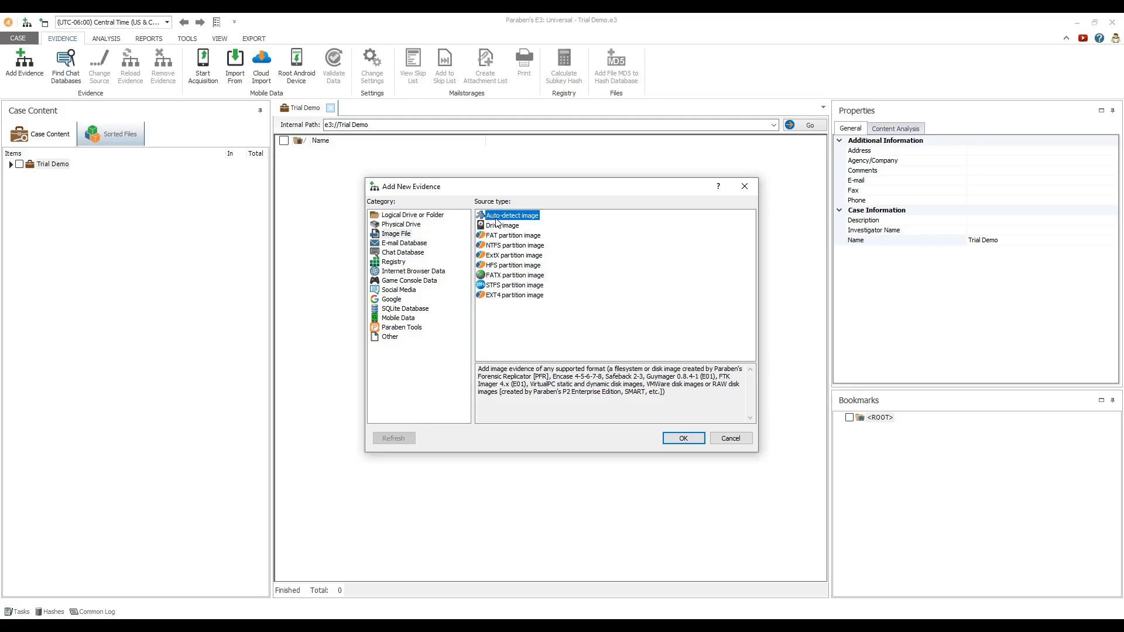
pyautogui.click(682, 439)
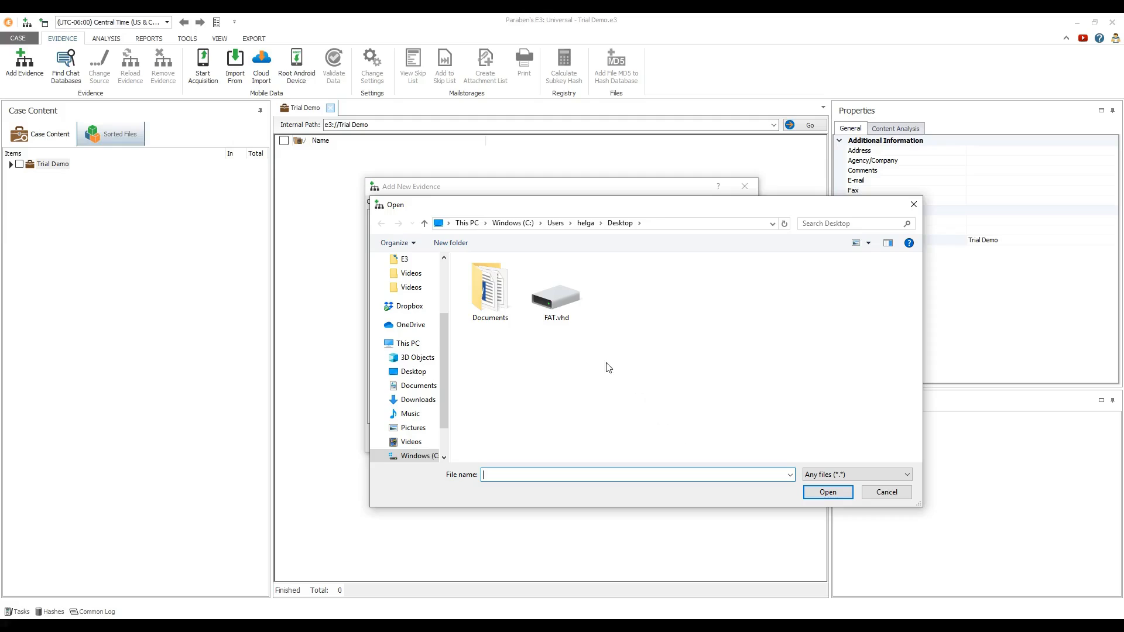
pyautogui.click(554, 314)
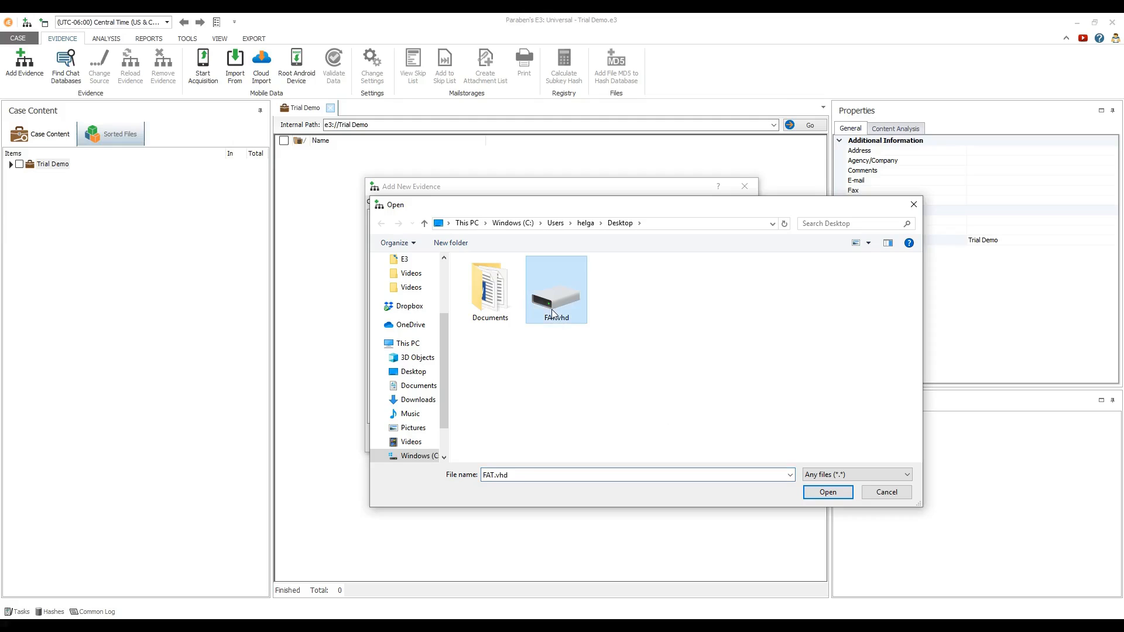
pyautogui.click(824, 497)
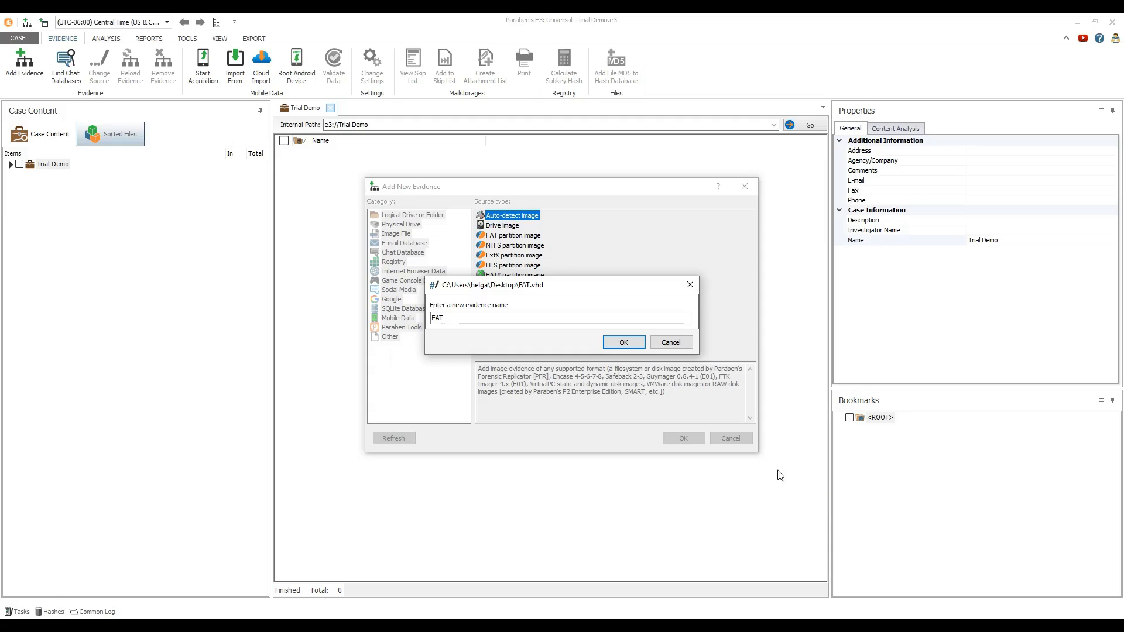
pyautogui.click(624, 342)
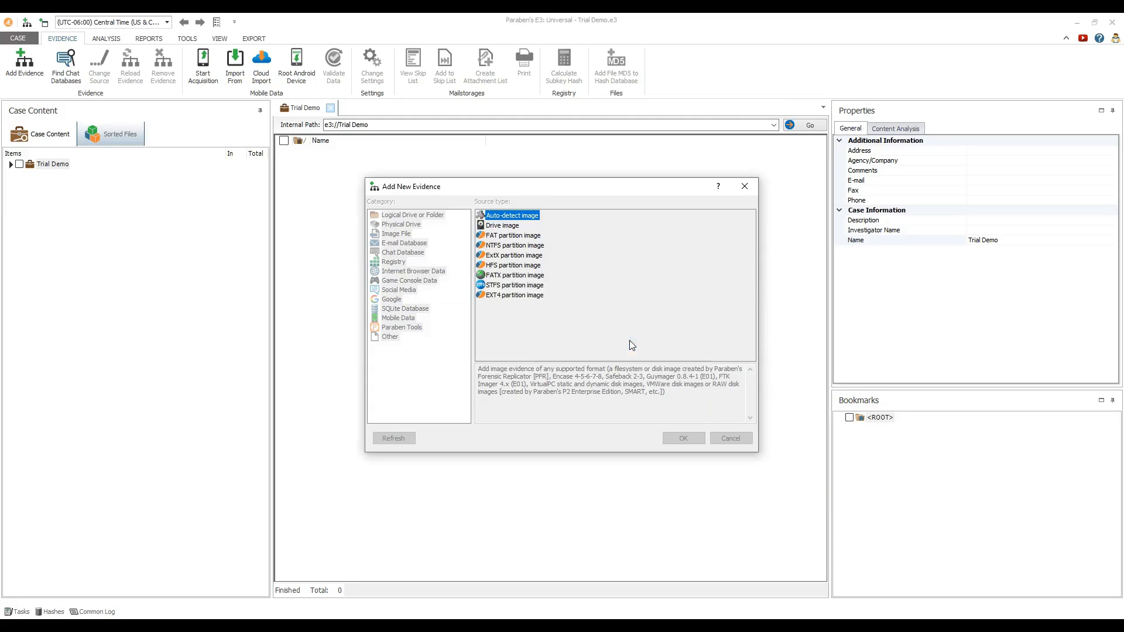
pyautogui.click(11, 165)
# Expand FAT > Partition Parser > Partition0 > FAT to list the Root folder
pyautogui.click(20, 176)
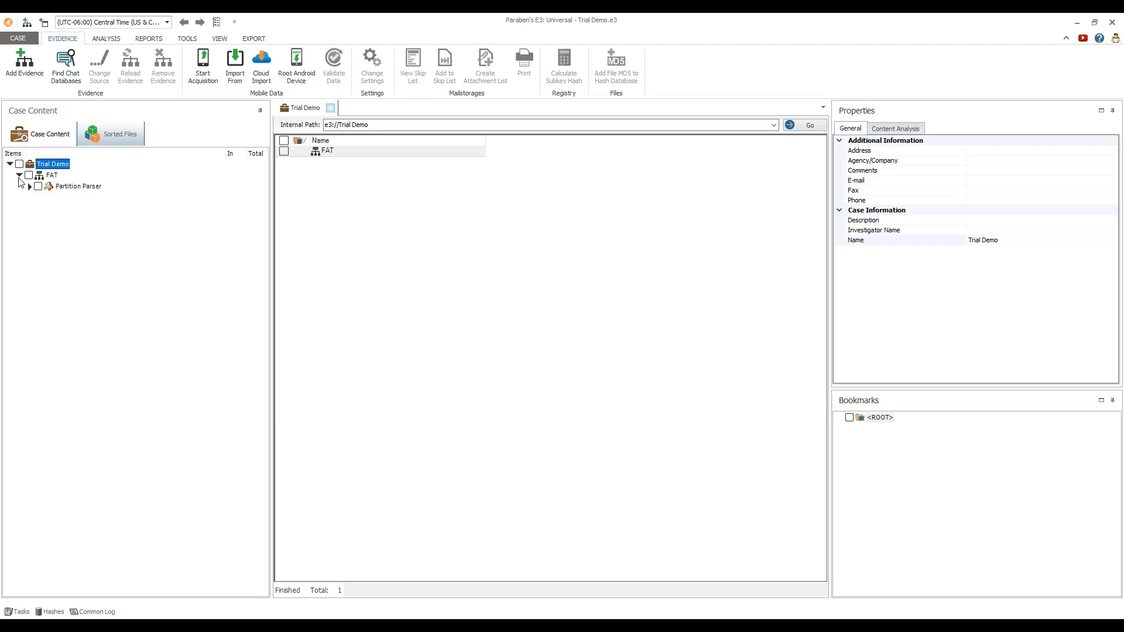
pyautogui.click(29, 186)
pyautogui.click(38, 198)
pyautogui.click(75, 210)
pyautogui.click(86, 221)
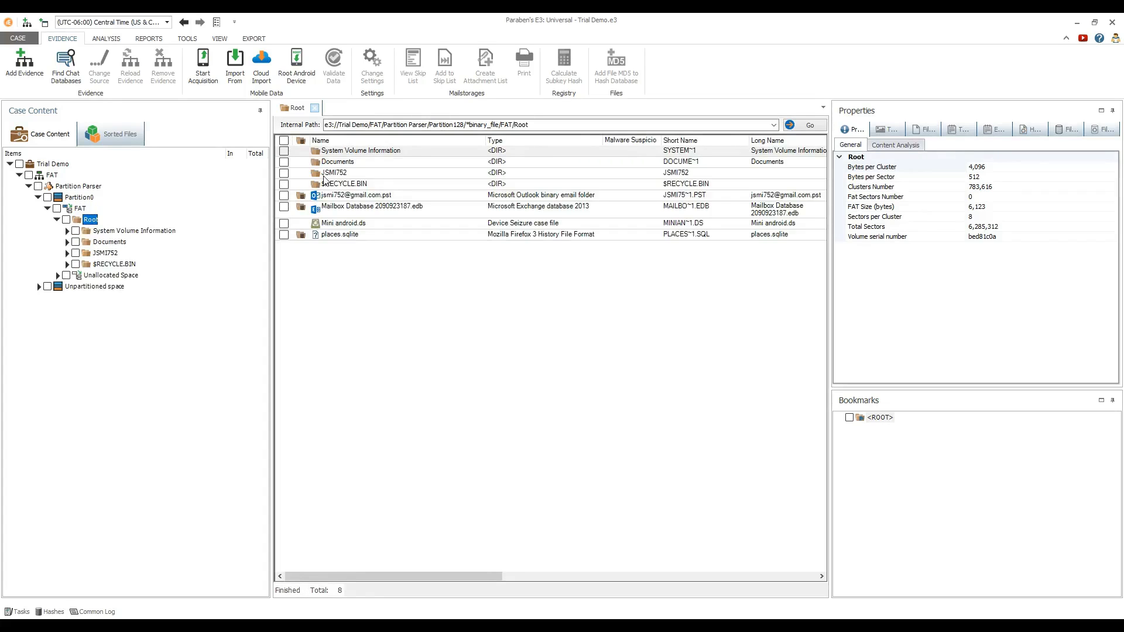
# Mount the user profile folder from Root as a Skype database and expand its records
pyautogui.doubleClick(325, 175)
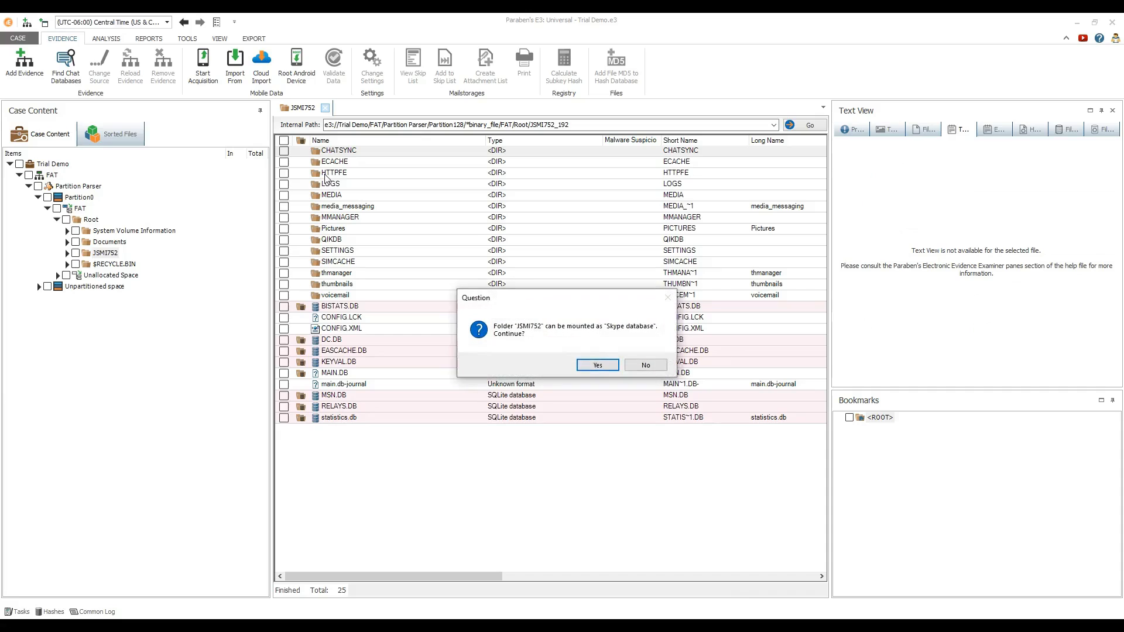
pyautogui.click(593, 366)
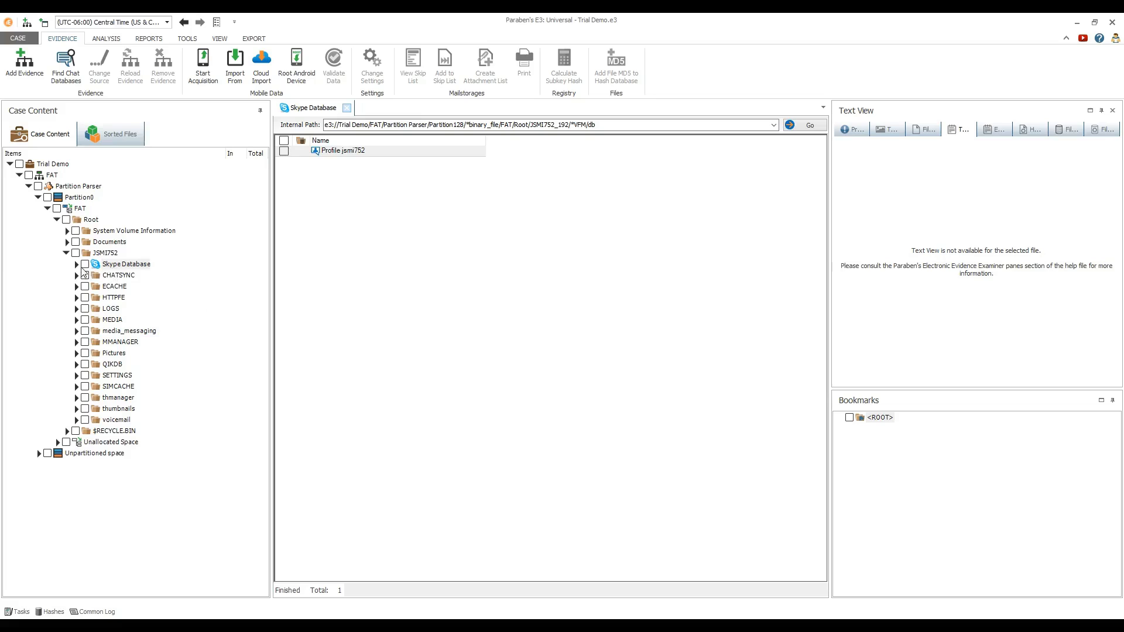
pyautogui.click(76, 265)
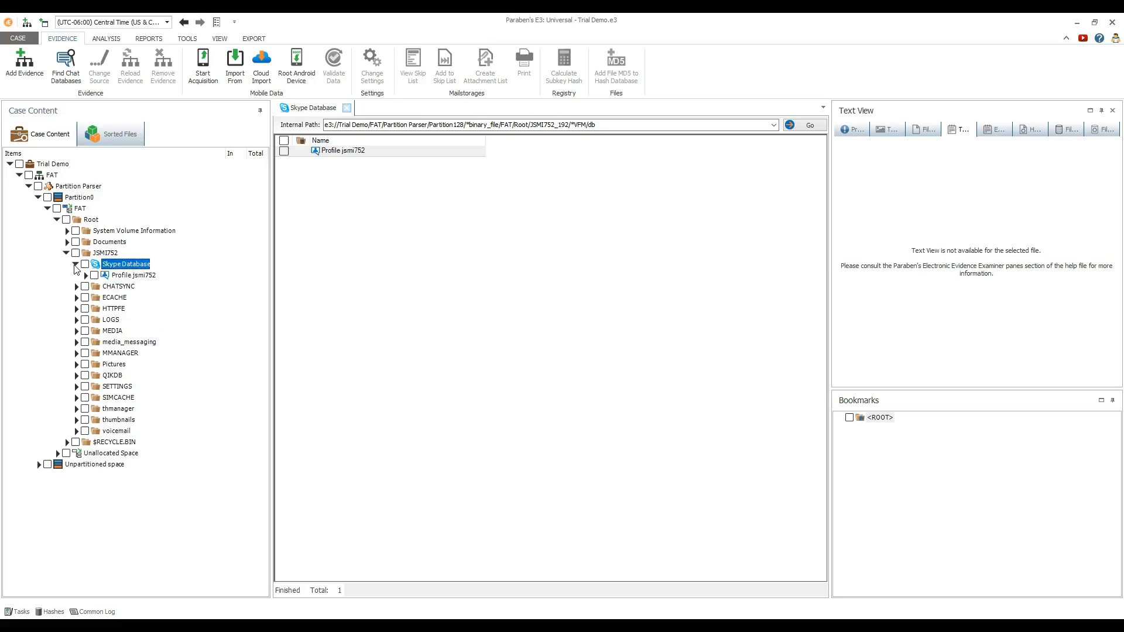
pyautogui.click(85, 275)
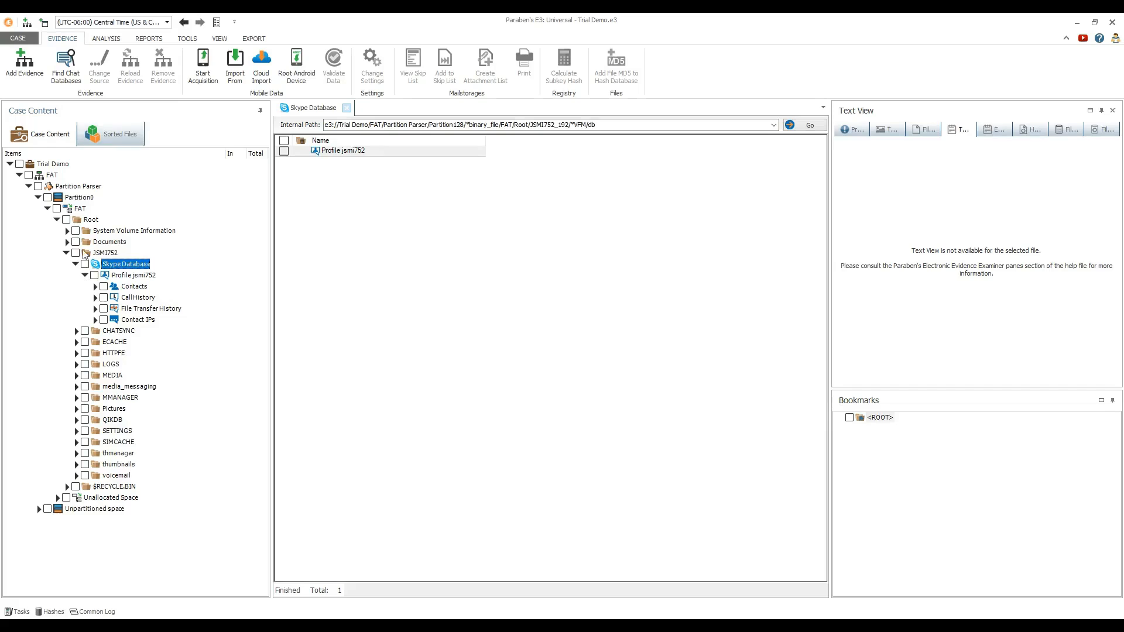
pyautogui.click(88, 221)
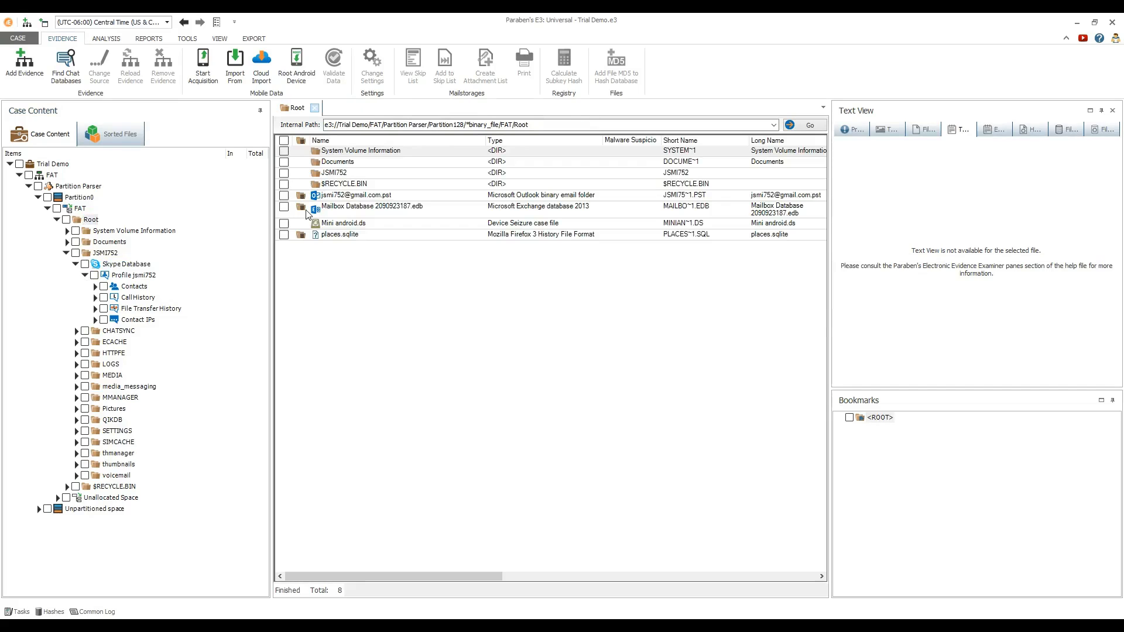
# Open the Outlook PST file with default settings and expand its data file tree
pyautogui.doubleClick(335, 197)
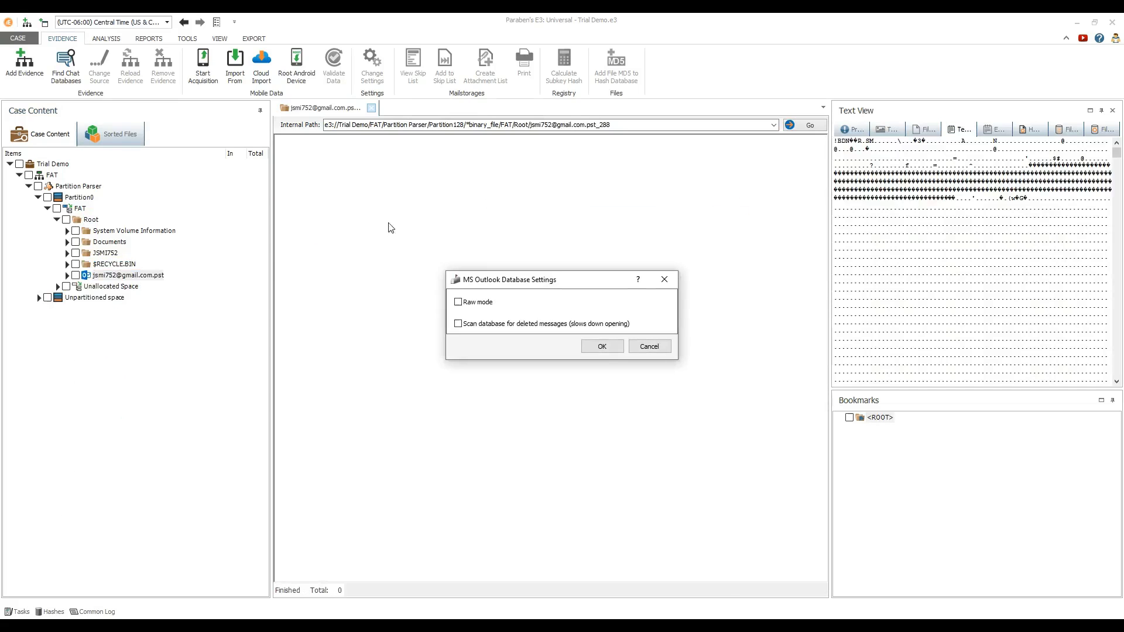
pyautogui.click(600, 346)
pyautogui.click(67, 276)
pyautogui.click(75, 286)
pyautogui.click(86, 298)
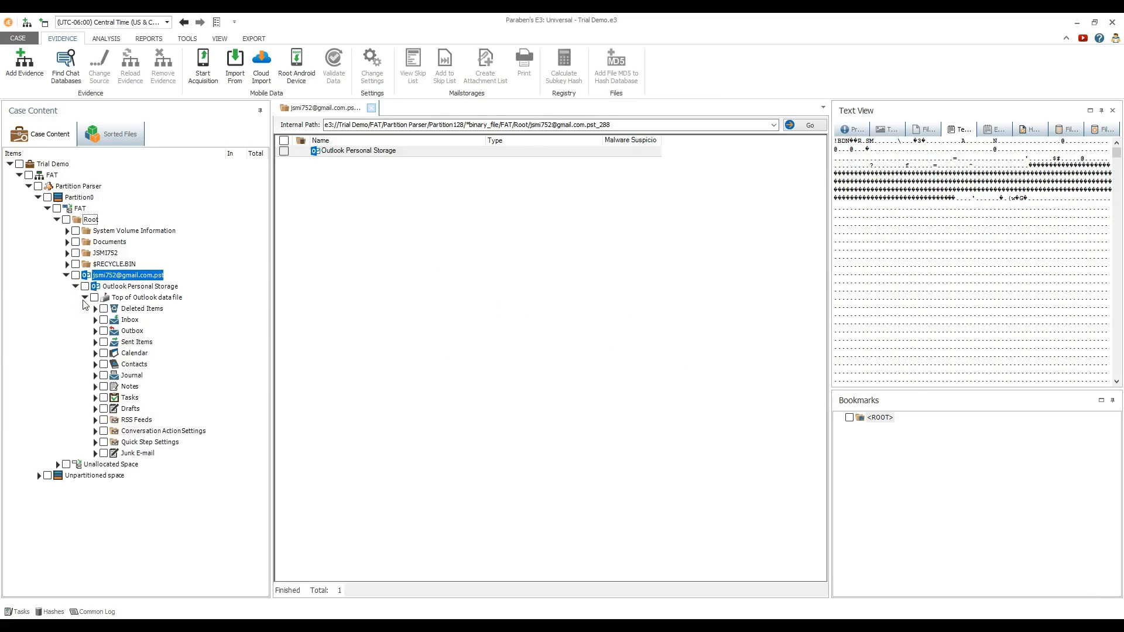
# Open the Exchange .edb mailbox database with default settings, then open places.sqlite from Root
pyautogui.click(90, 220)
pyautogui.doubleClick(319, 210)
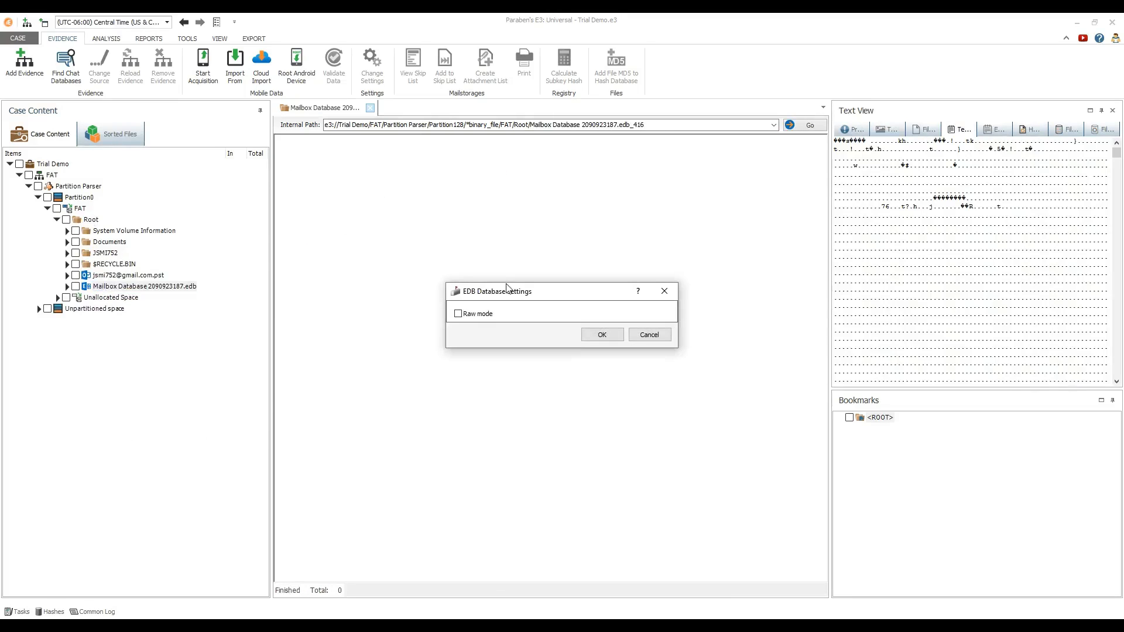
pyautogui.click(594, 335)
pyautogui.click(67, 286)
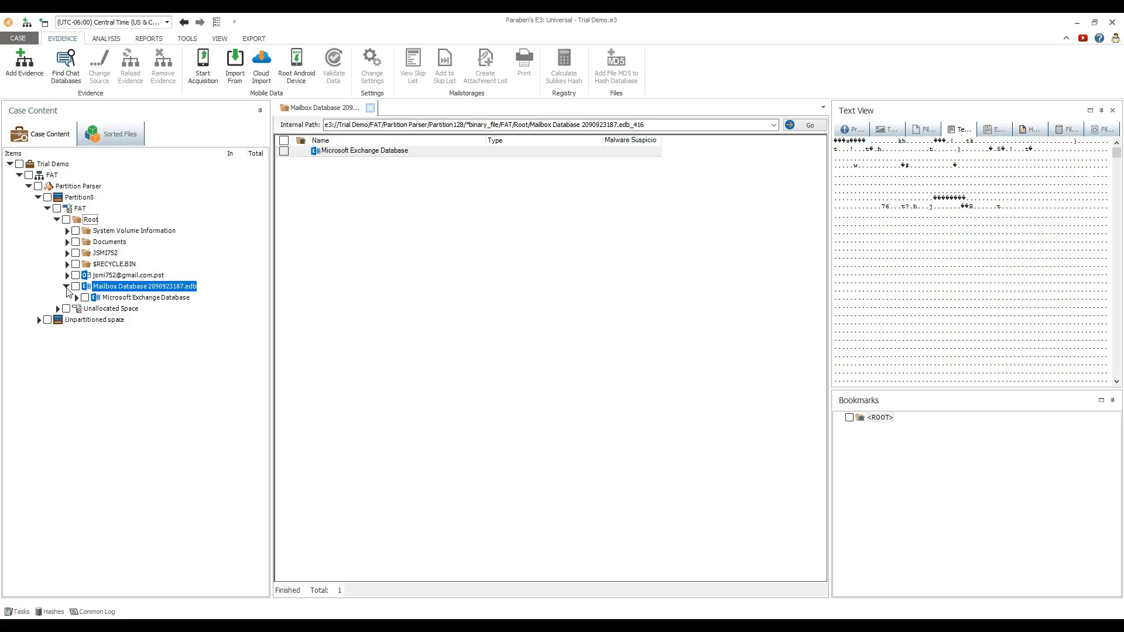
pyautogui.click(76, 297)
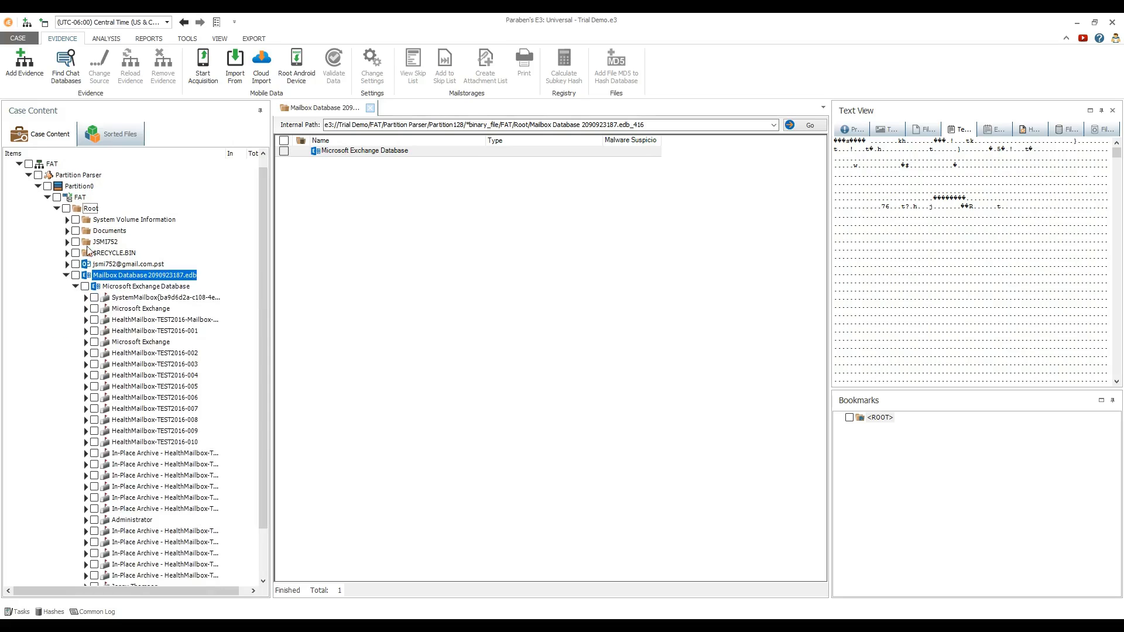
pyautogui.click(92, 218)
pyautogui.doubleClick(329, 235)
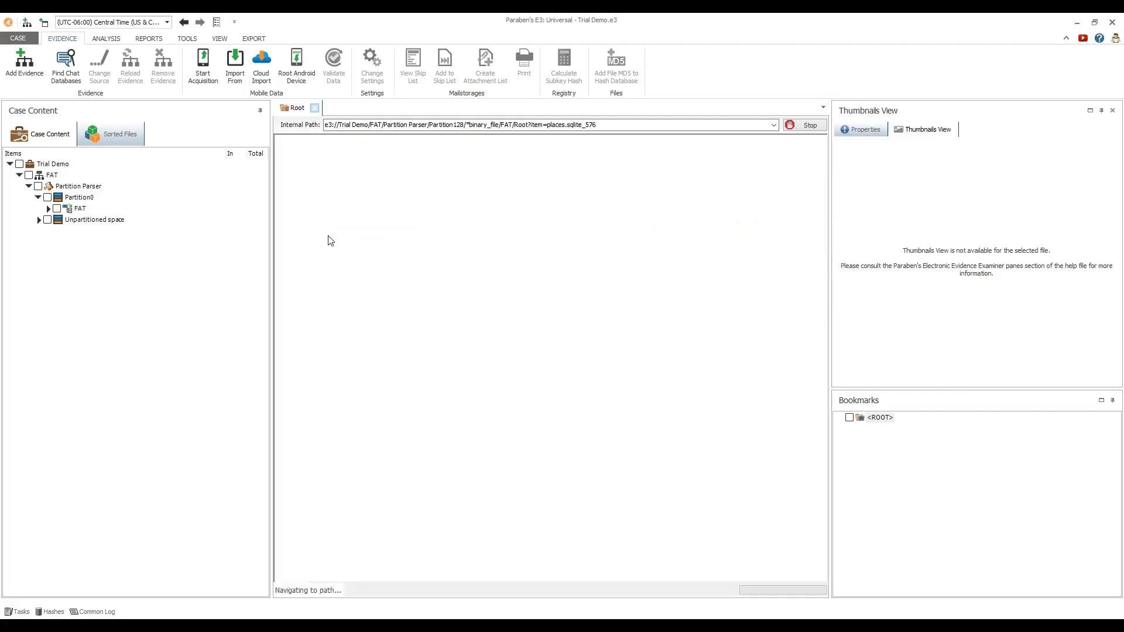
# Review the Firefox History records, then open Documents > My Pictures > PHOTOS.ZIP > zip
pyautogui.doubleClick(354, 152)
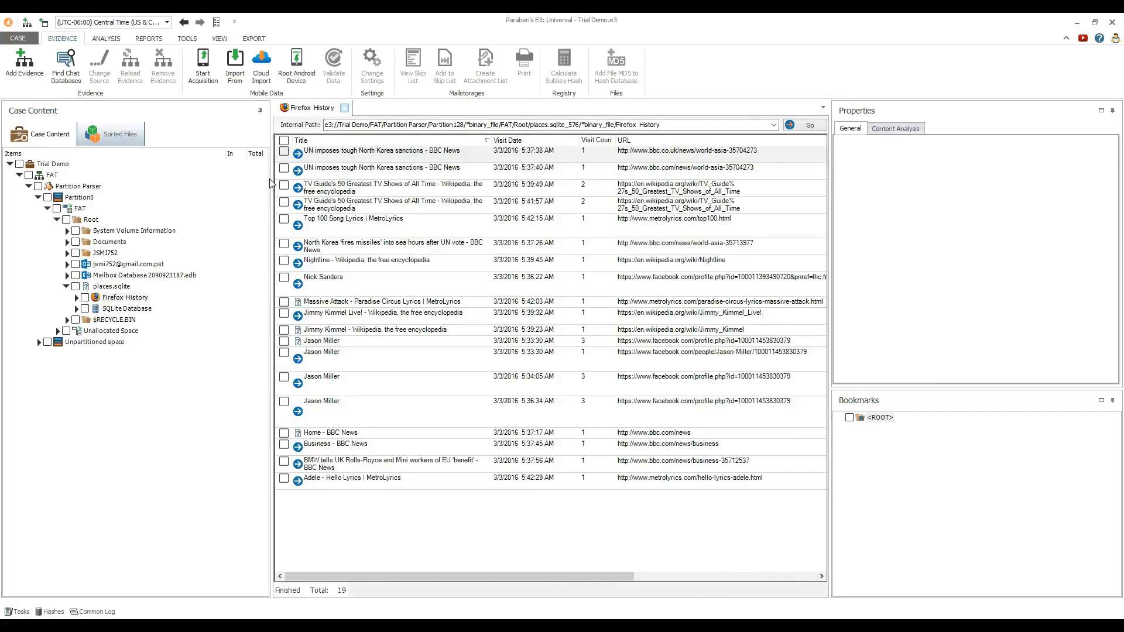
pyautogui.click(91, 220)
pyautogui.doubleClick(329, 163)
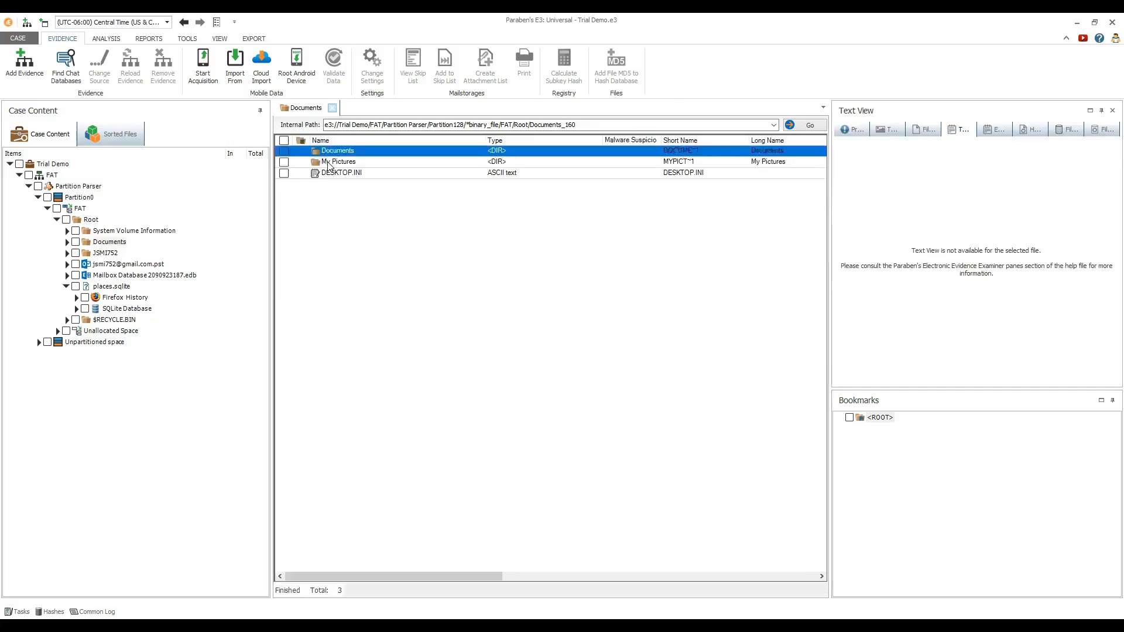
pyautogui.doubleClick(329, 163)
pyautogui.doubleClick(330, 178)
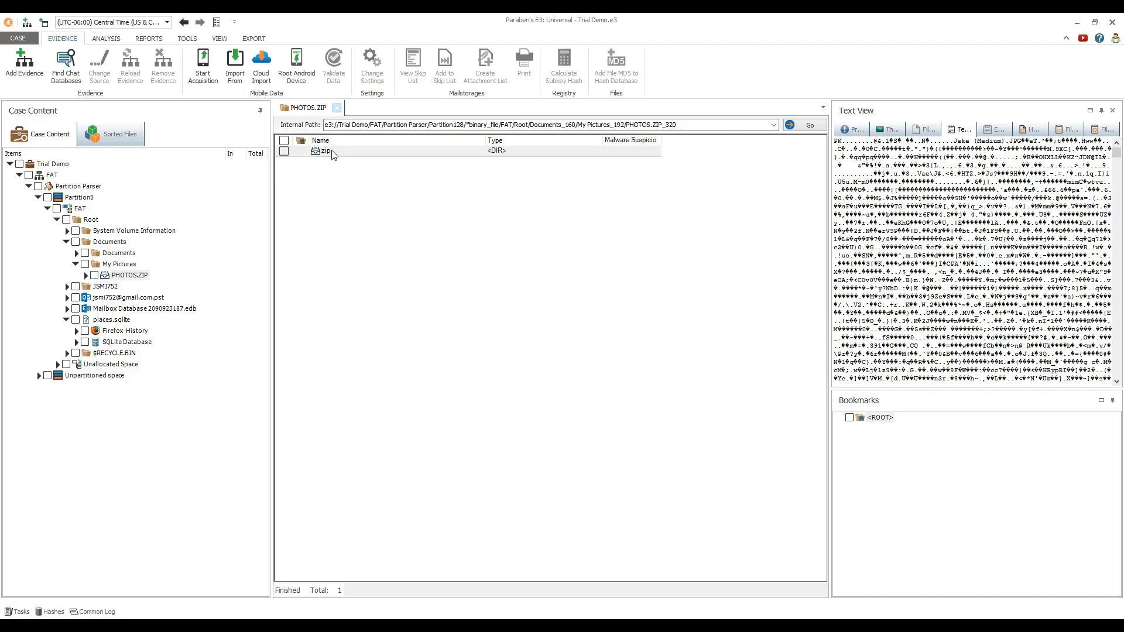
pyautogui.doubleClick(326, 151)
# Preview the fourth photo in the archive and show its EXIF metadata
pyautogui.click(319, 185)
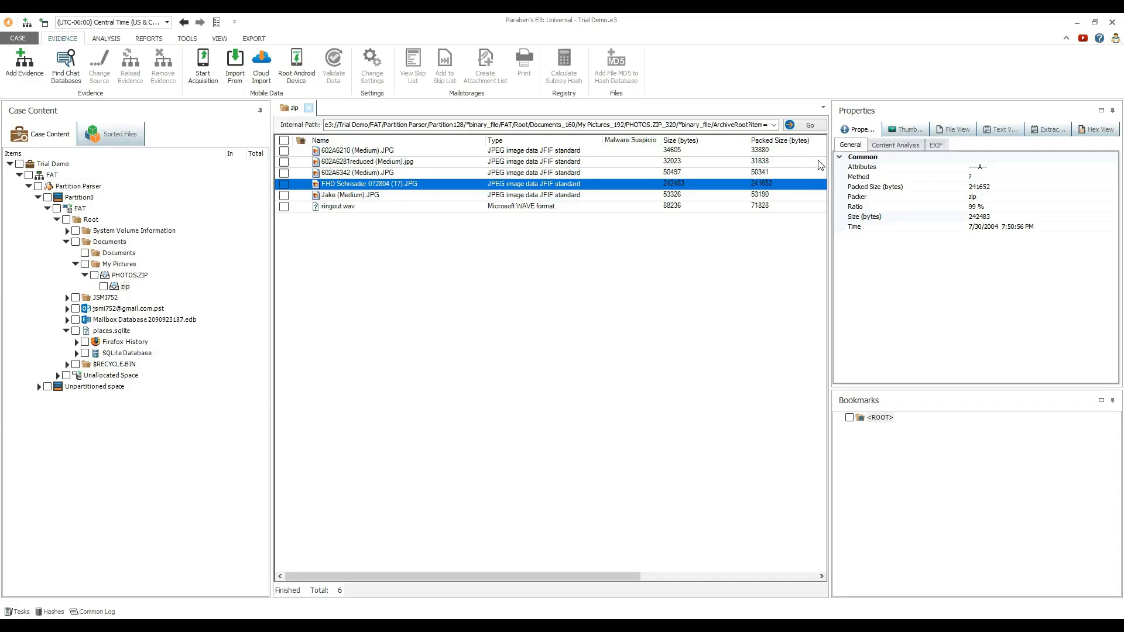
pyautogui.click(953, 129)
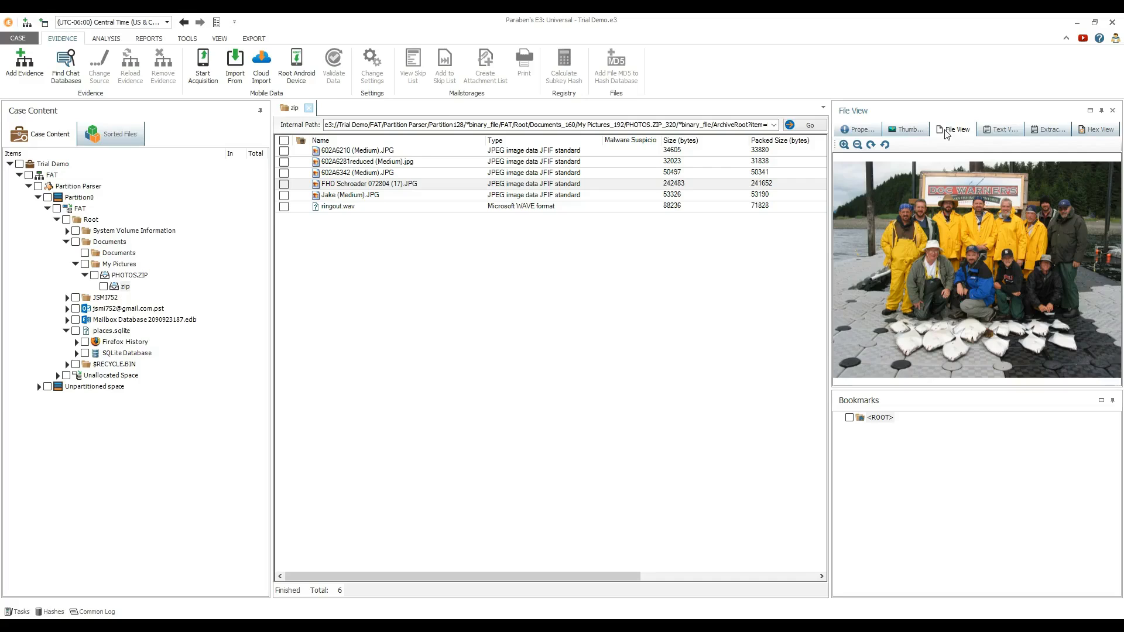
pyautogui.click(864, 134)
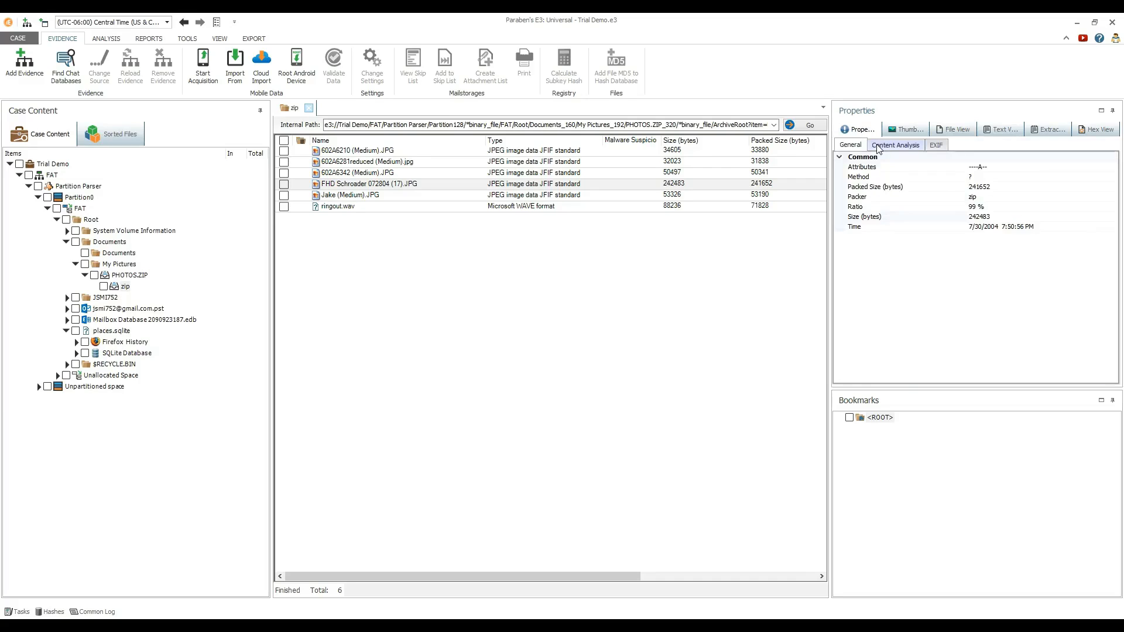
pyautogui.click(878, 148)
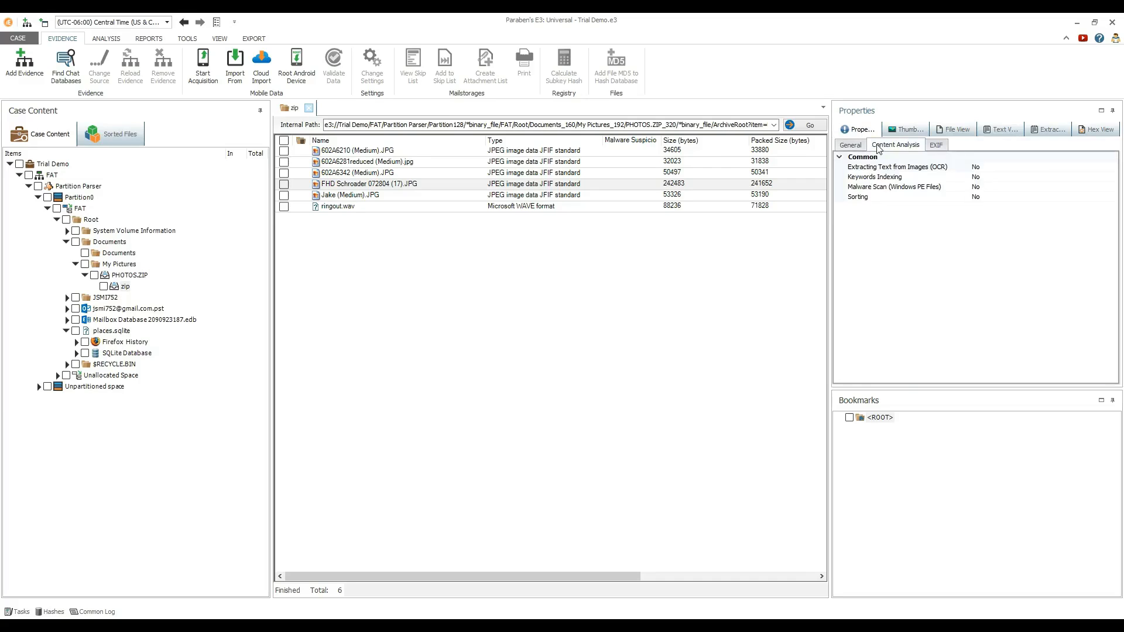
pyautogui.click(935, 146)
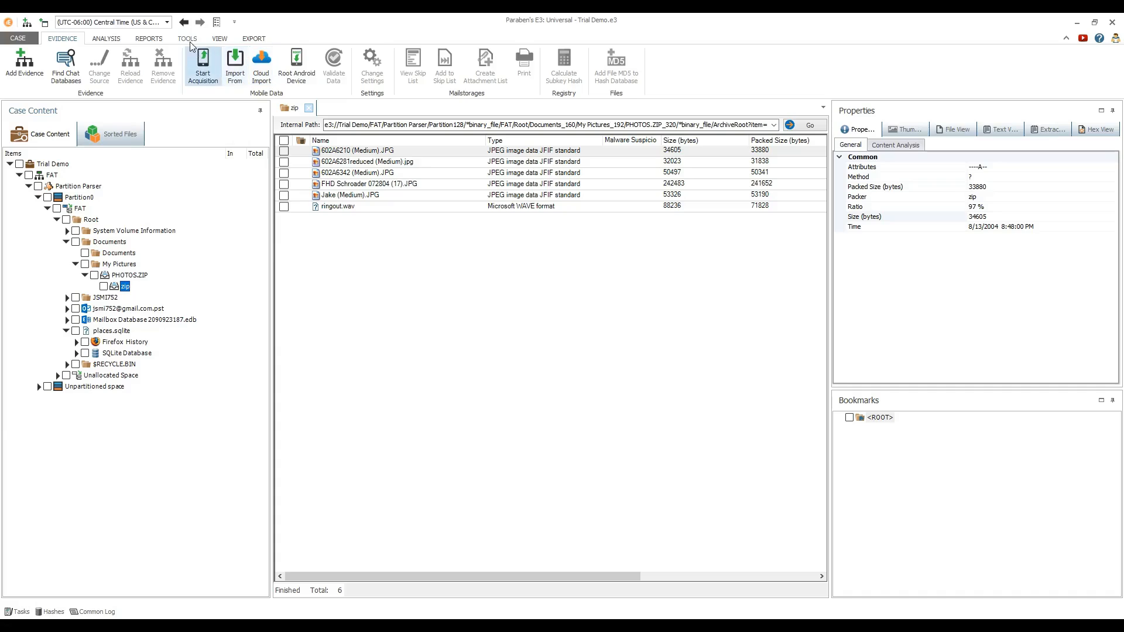
# Start a new forensic container stored as new_container.p2d in the Desktop new_container folder
pyautogui.click(187, 38)
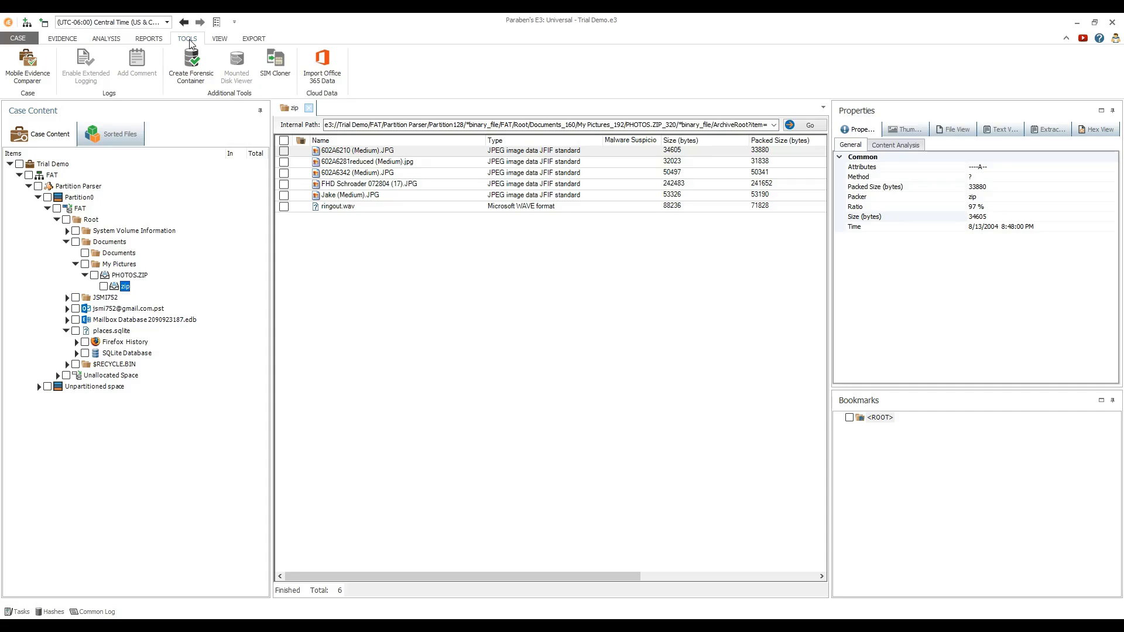
pyautogui.click(187, 71)
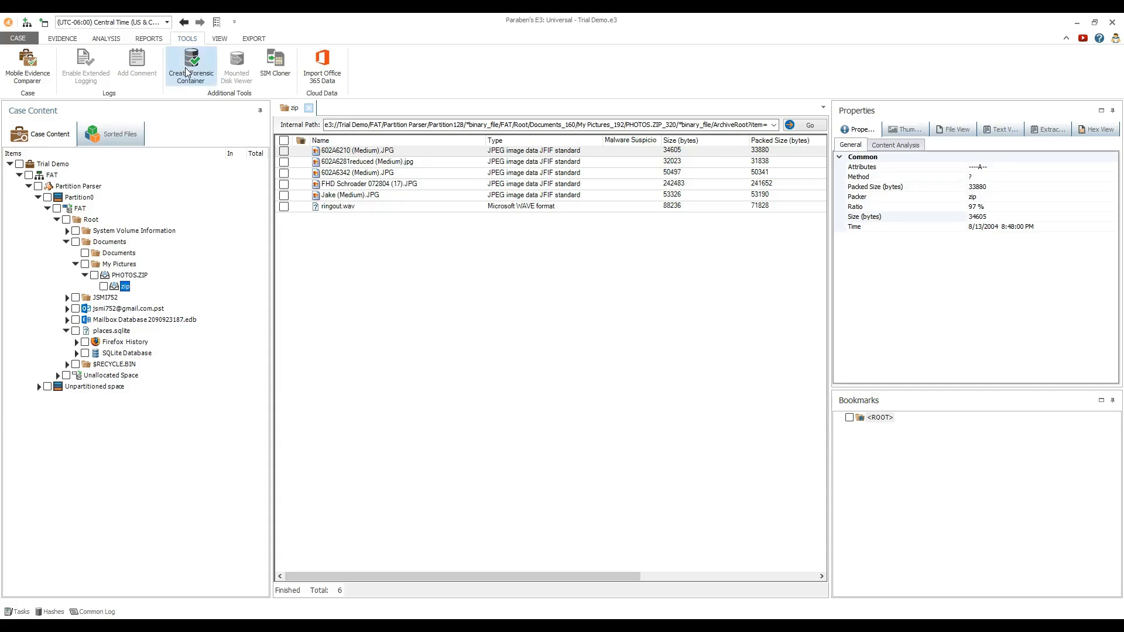
pyautogui.click(188, 71)
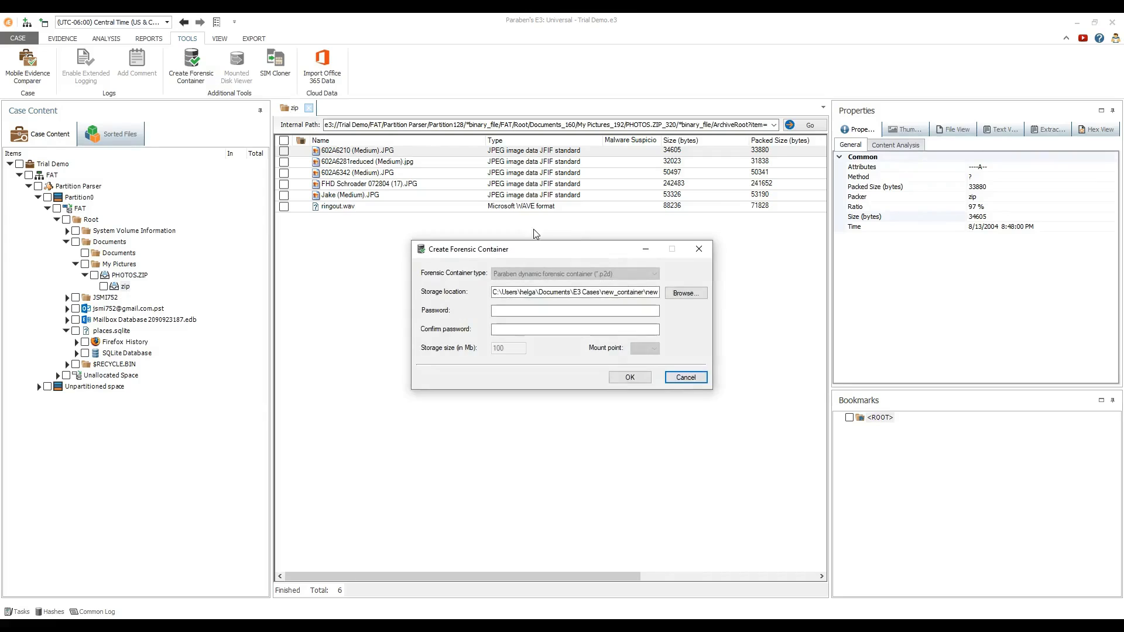
pyautogui.click(683, 291)
pyautogui.click(459, 406)
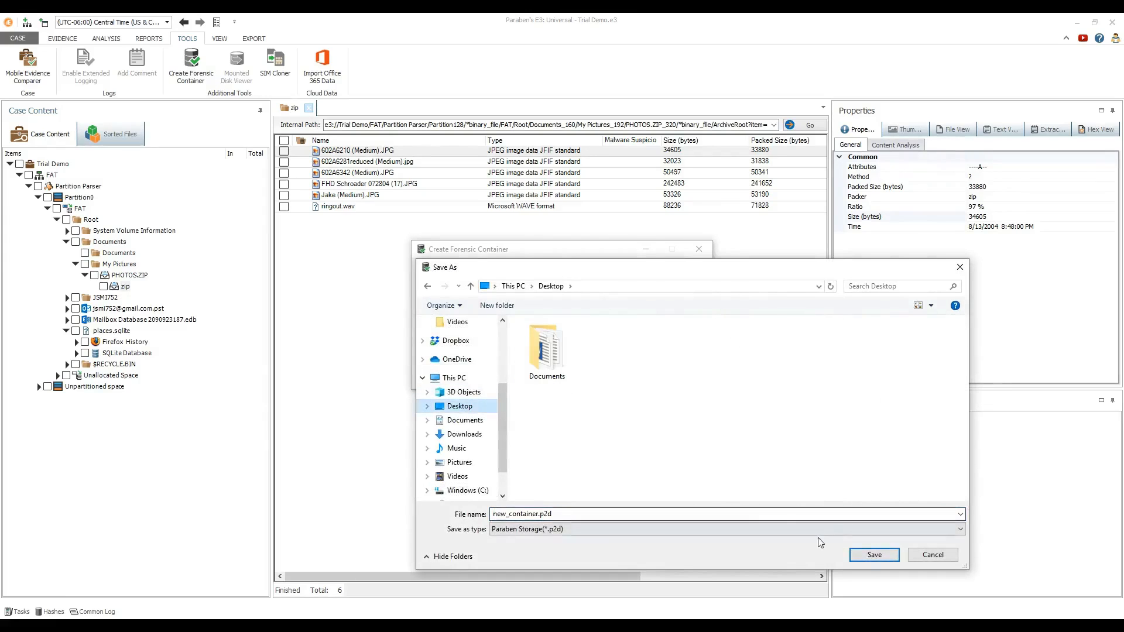
pyautogui.click(874, 554)
# Enter and confirm the container password, then create the container
pyautogui.write('*')
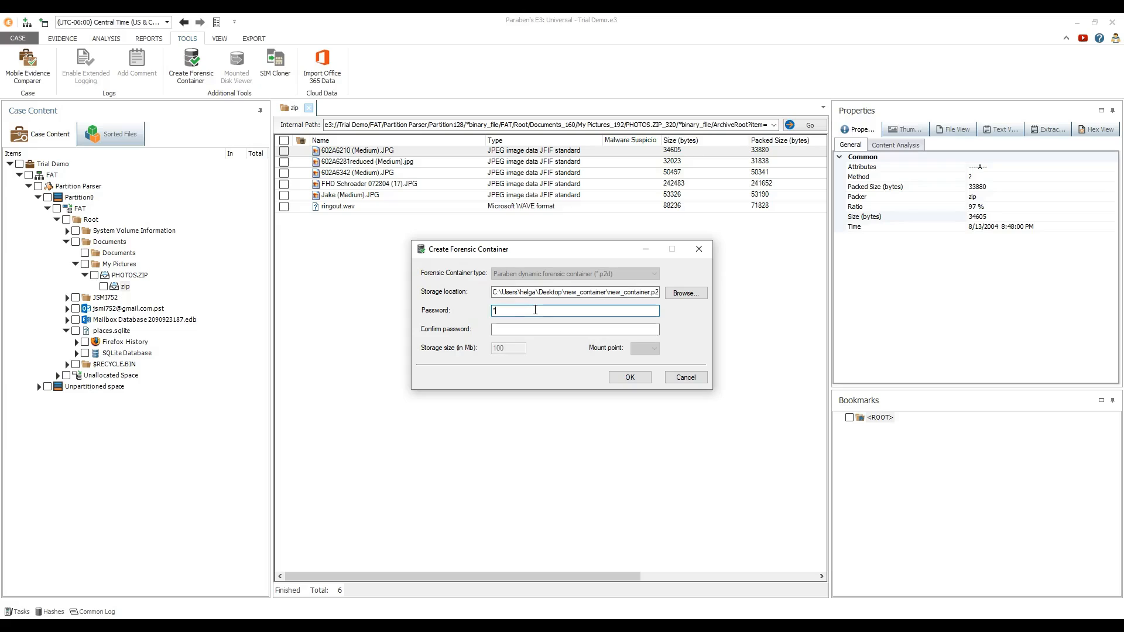
pyautogui.click(531, 329)
pyautogui.write('********')
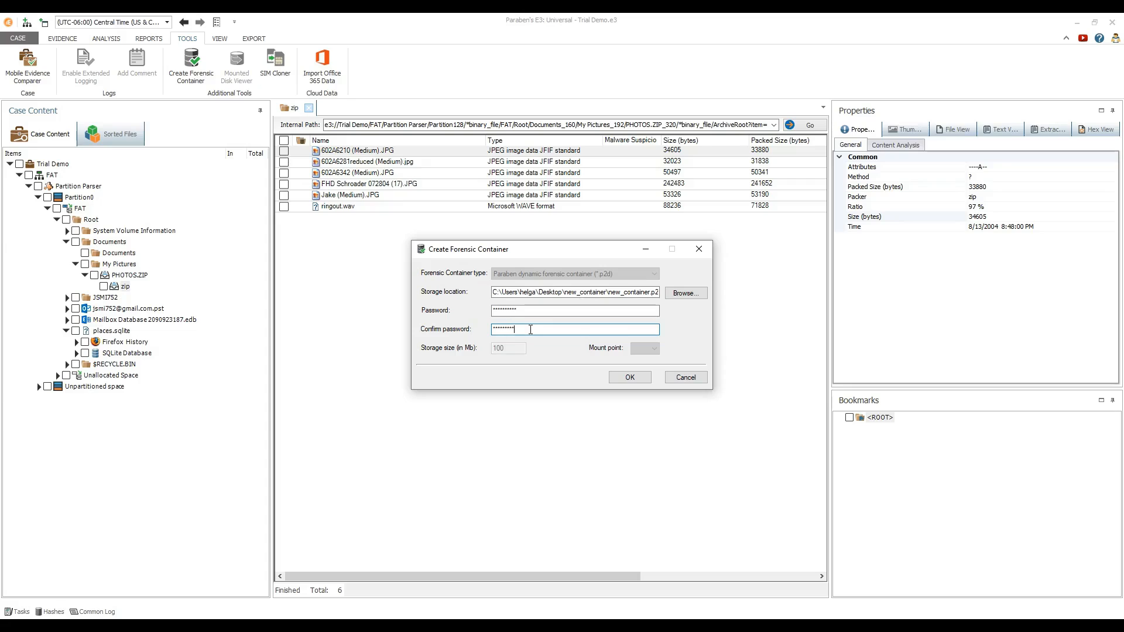
pyautogui.click(629, 377)
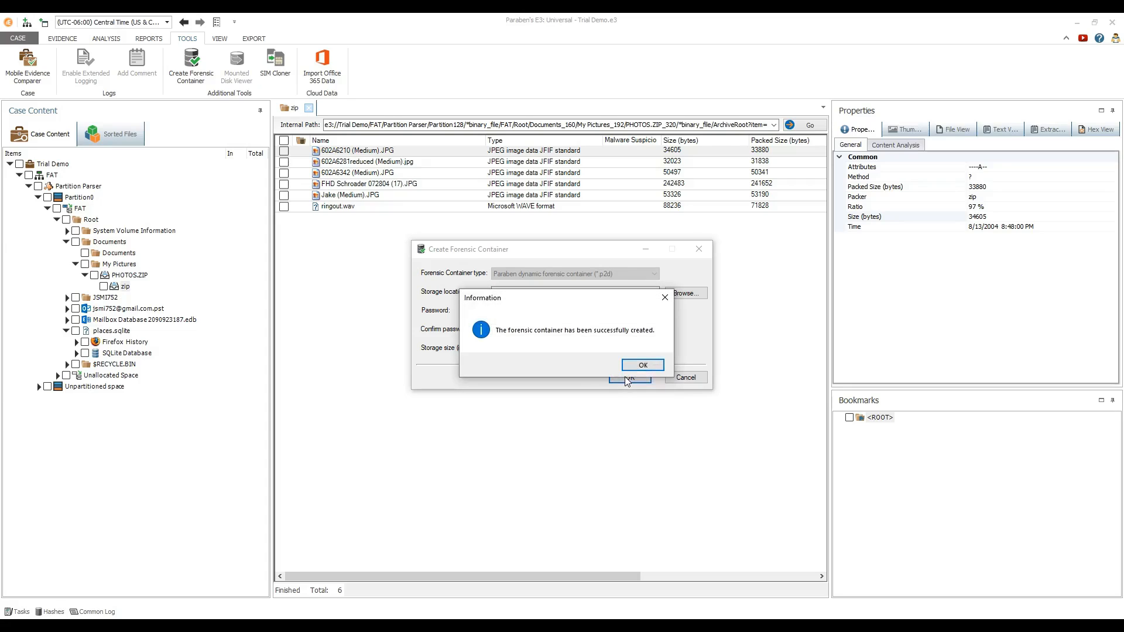
pyautogui.click(642, 364)
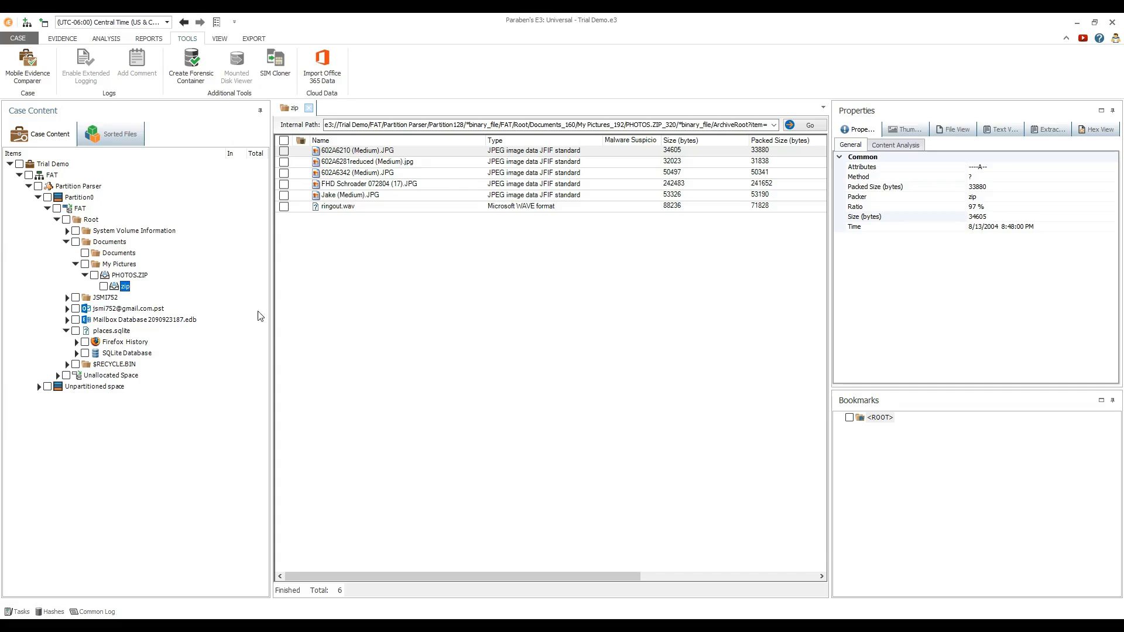
# Export PHOTOS.ZIP with a forensic container as the export target
pyautogui.click(134, 275)
pyautogui.rightClick(135, 274)
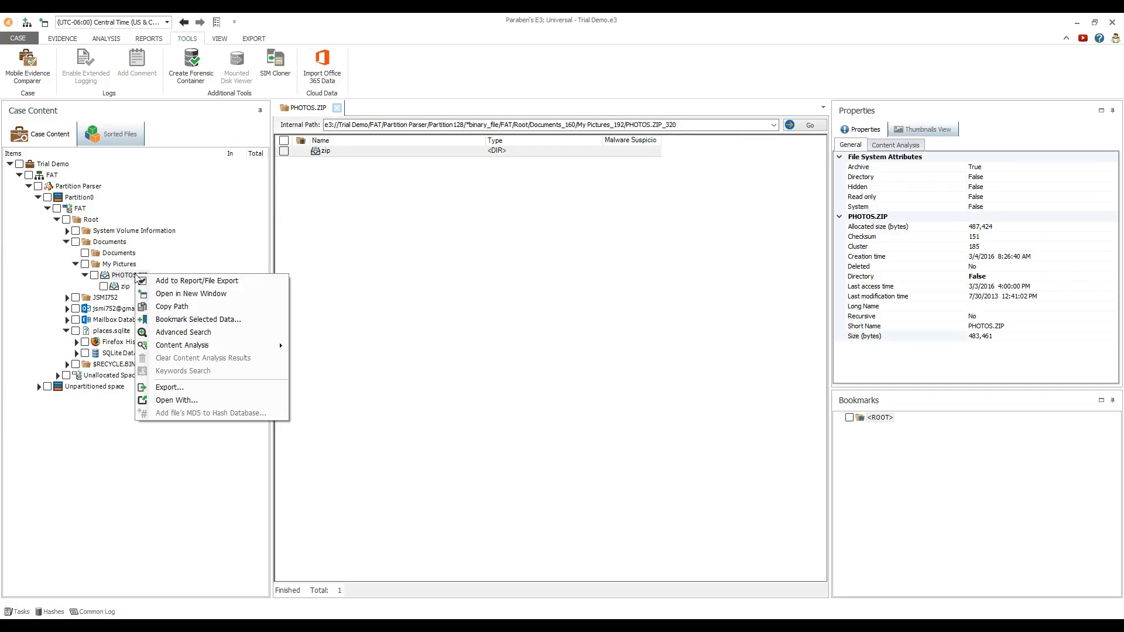
pyautogui.click(163, 388)
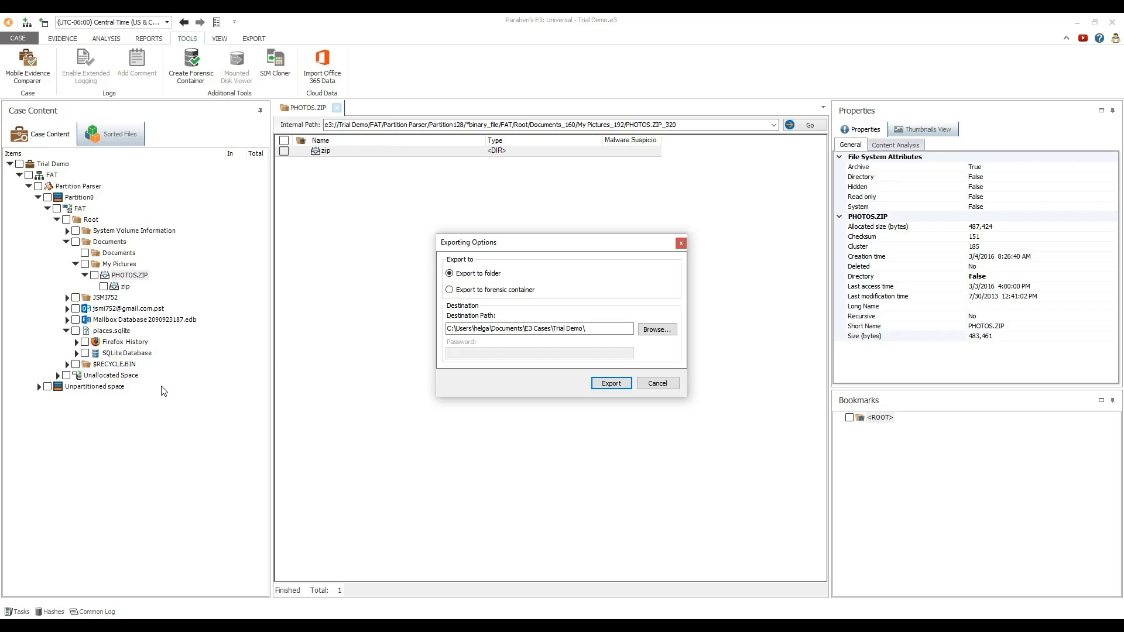
pyautogui.click(449, 289)
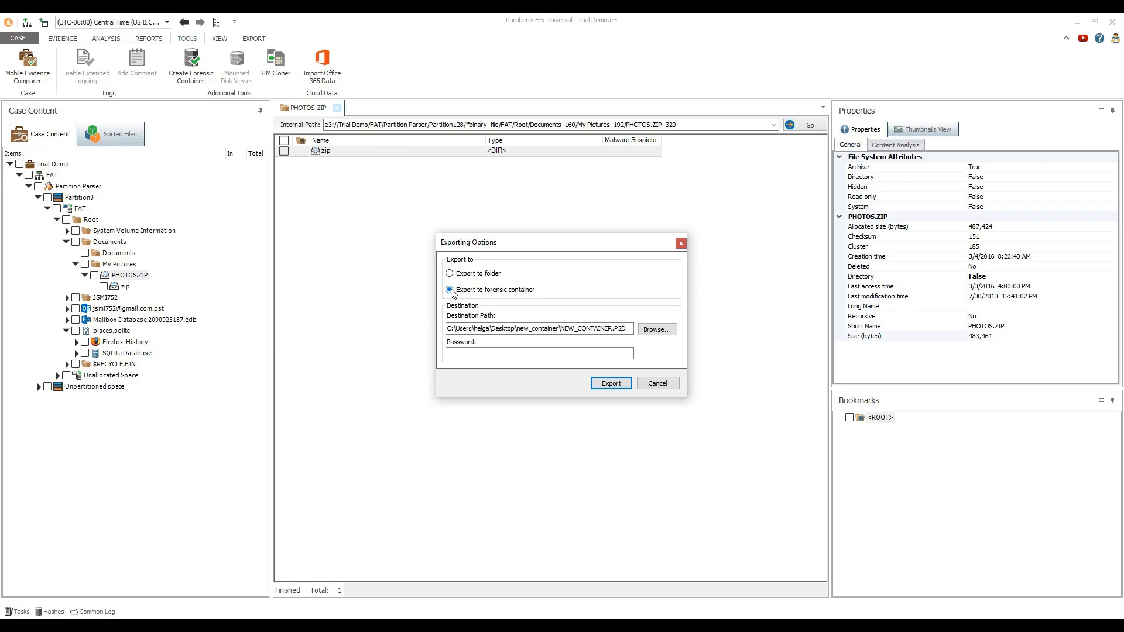
# Choose NEW_CONTAINER.P2D as the destination, enter its password, and complete the export
pyautogui.click(657, 330)
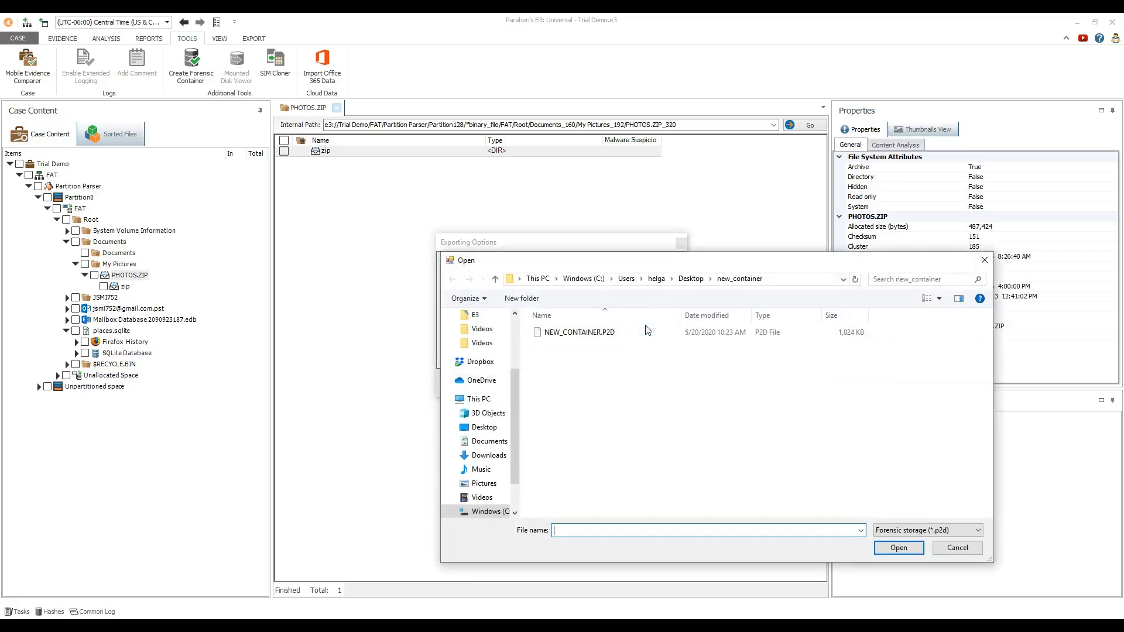
pyautogui.click(603, 336)
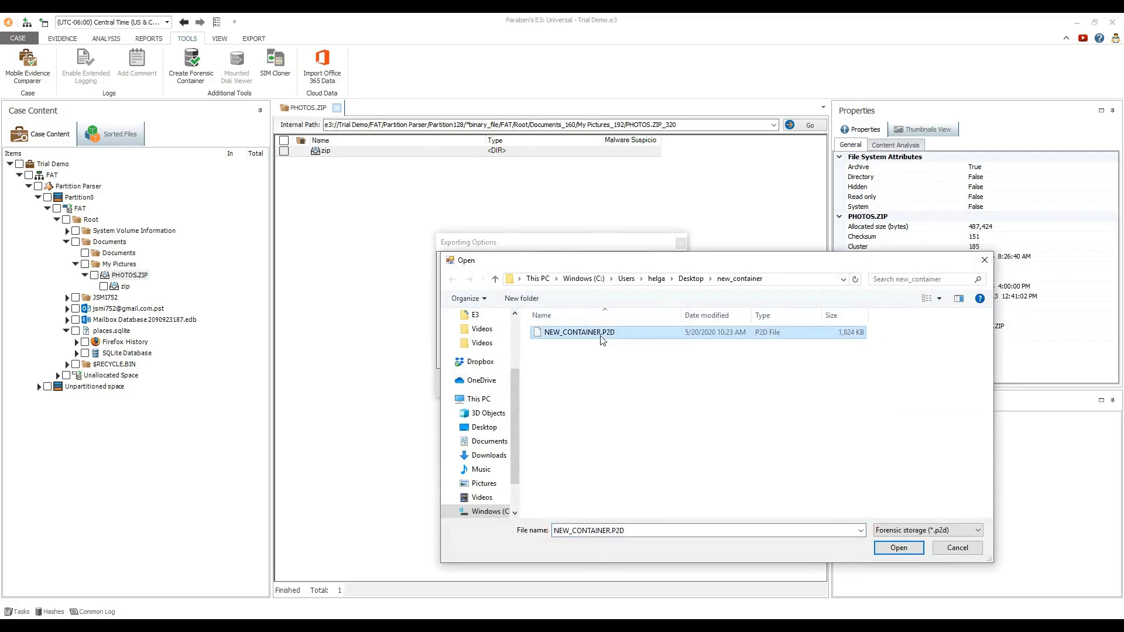
pyautogui.click(884, 547)
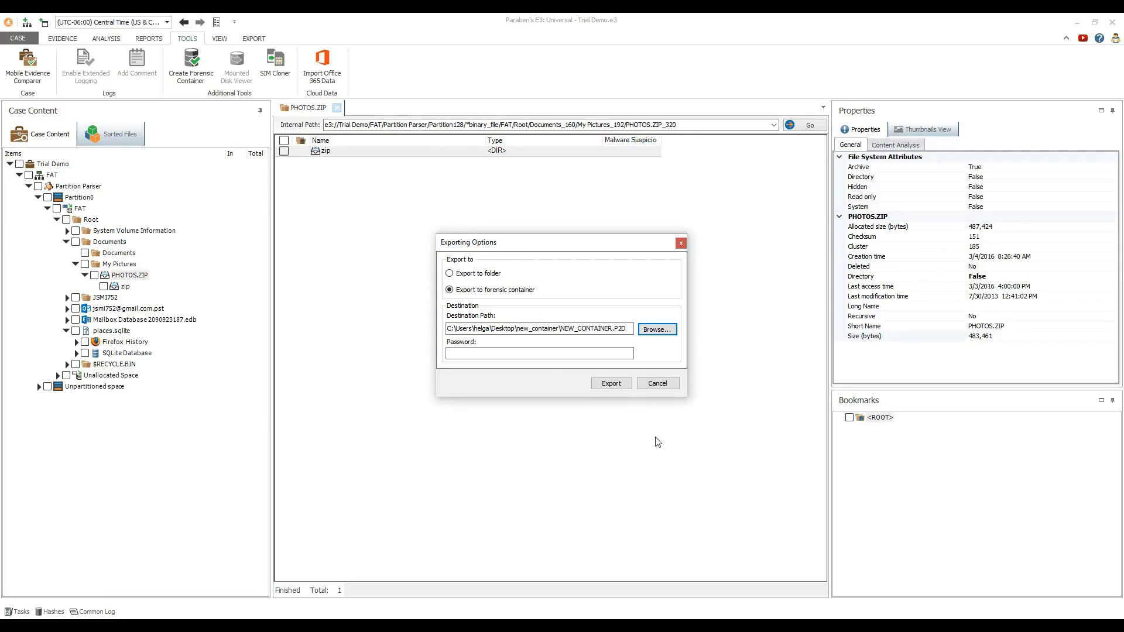
pyautogui.click(540, 353)
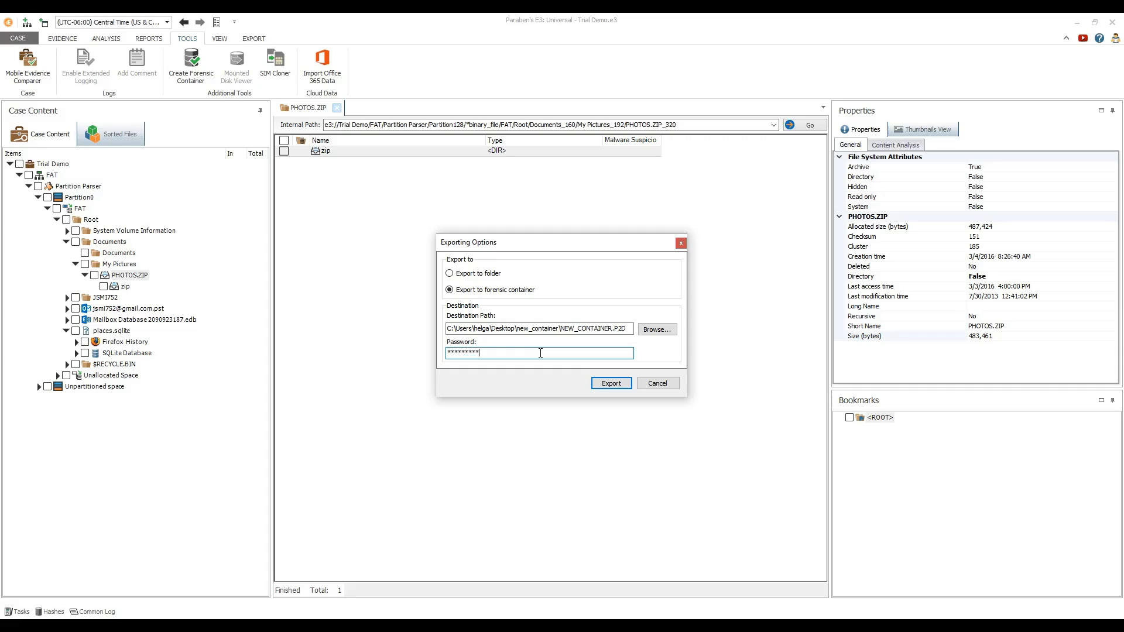
pyautogui.click(610, 384)
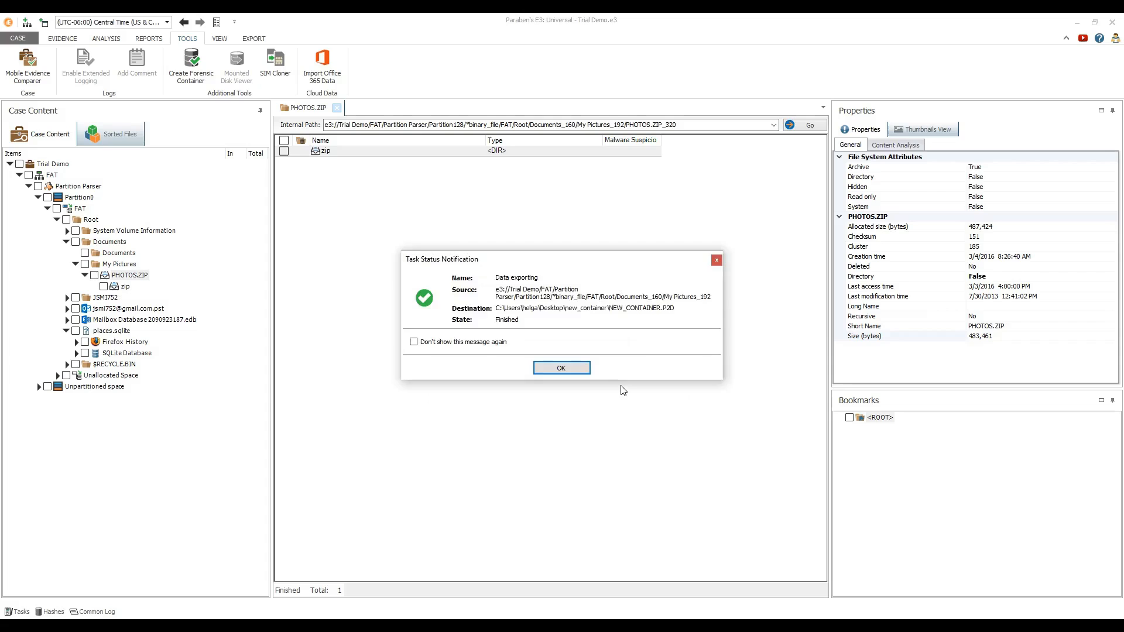
pyautogui.click(581, 369)
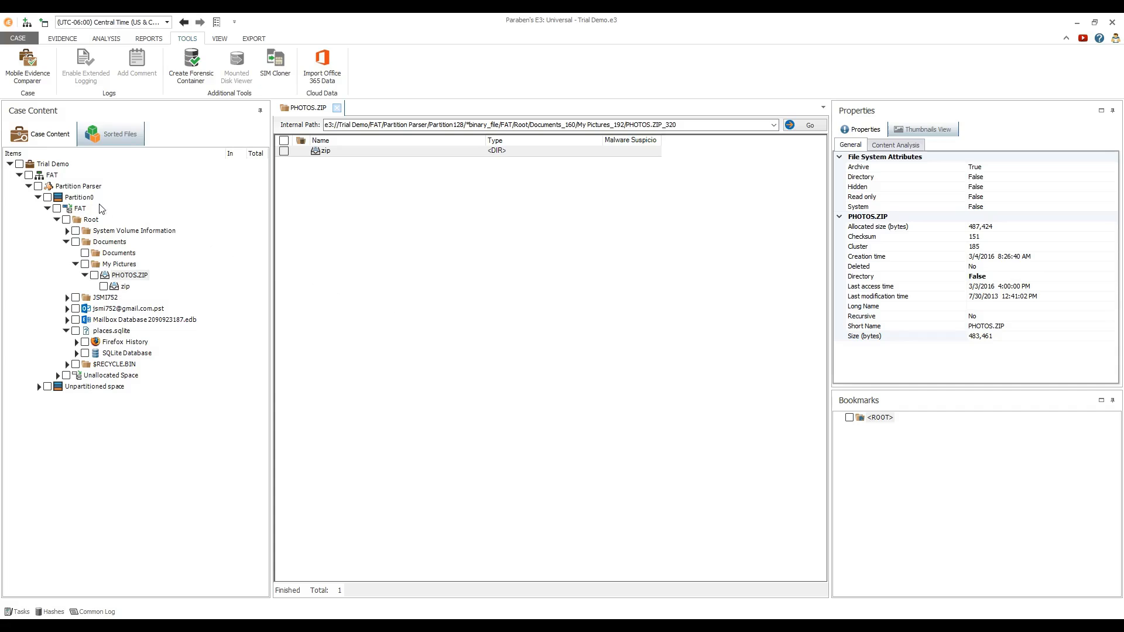
pyautogui.rightClick(53, 175)
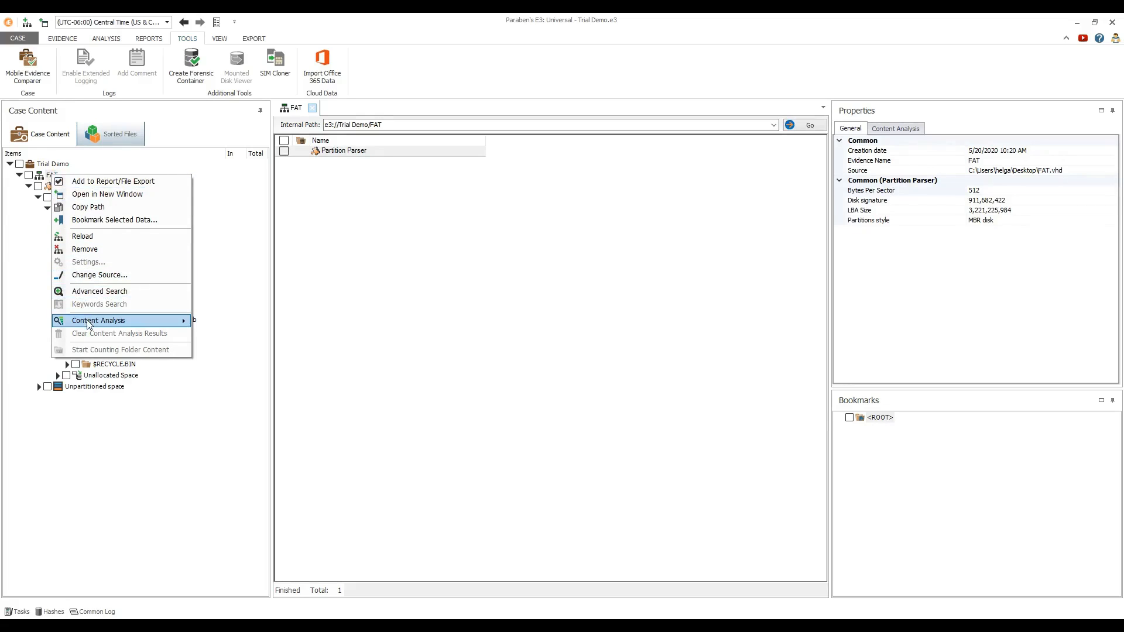
# Run content analysis on FAT with Sort Data, keyword indexing, OCR and malware scan, then view Sorted Files
pyautogui.moveTo(89, 324)
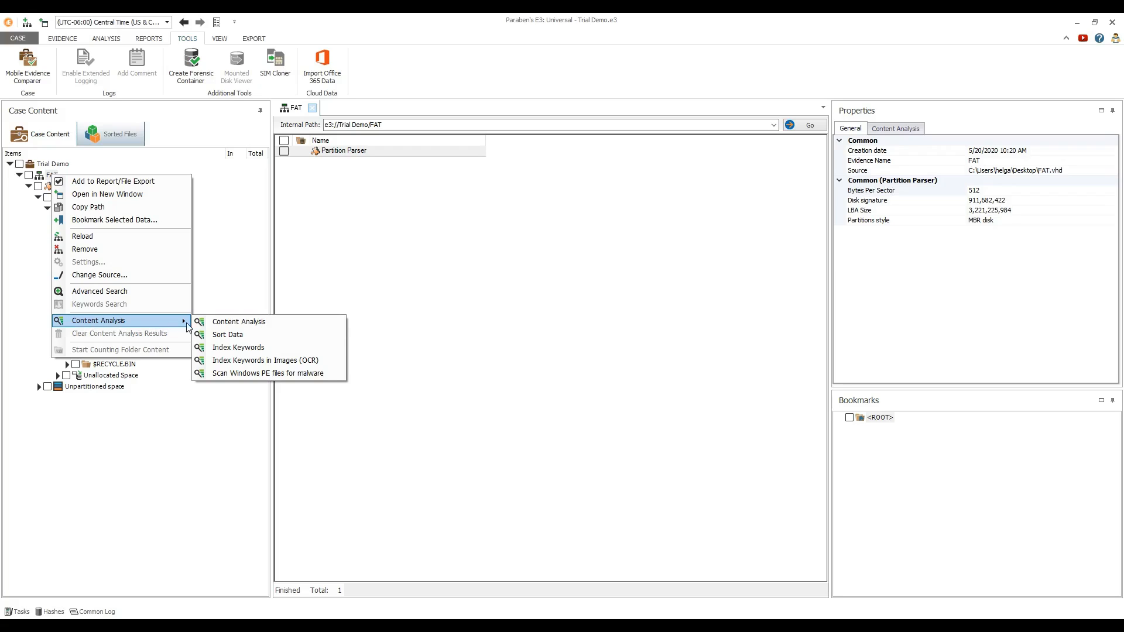
pyautogui.click(225, 325)
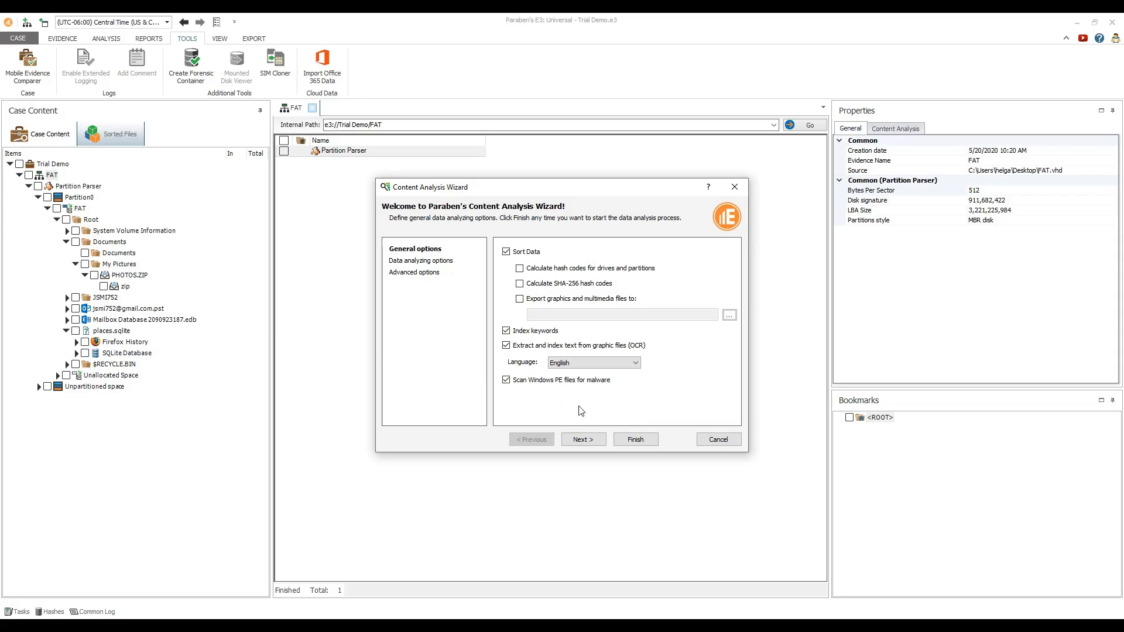
pyautogui.click(641, 440)
pyautogui.click(569, 362)
pyautogui.click(92, 135)
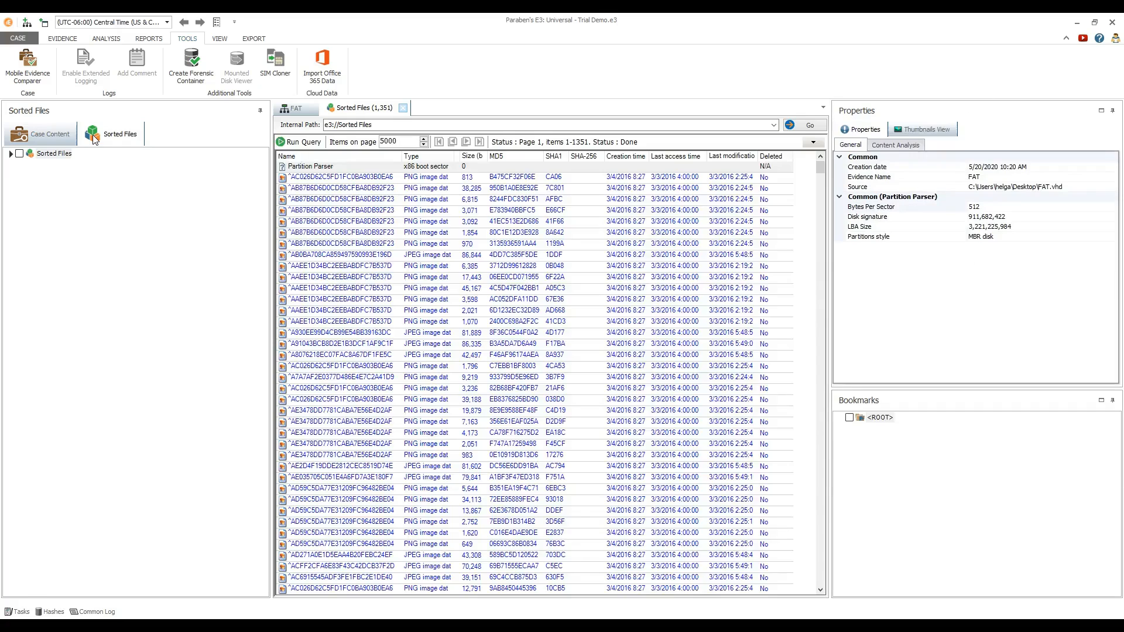
# Open Sorted Files > Documents and preview History of impressionism.doc
pyautogui.click(10, 154)
pyautogui.click(59, 164)
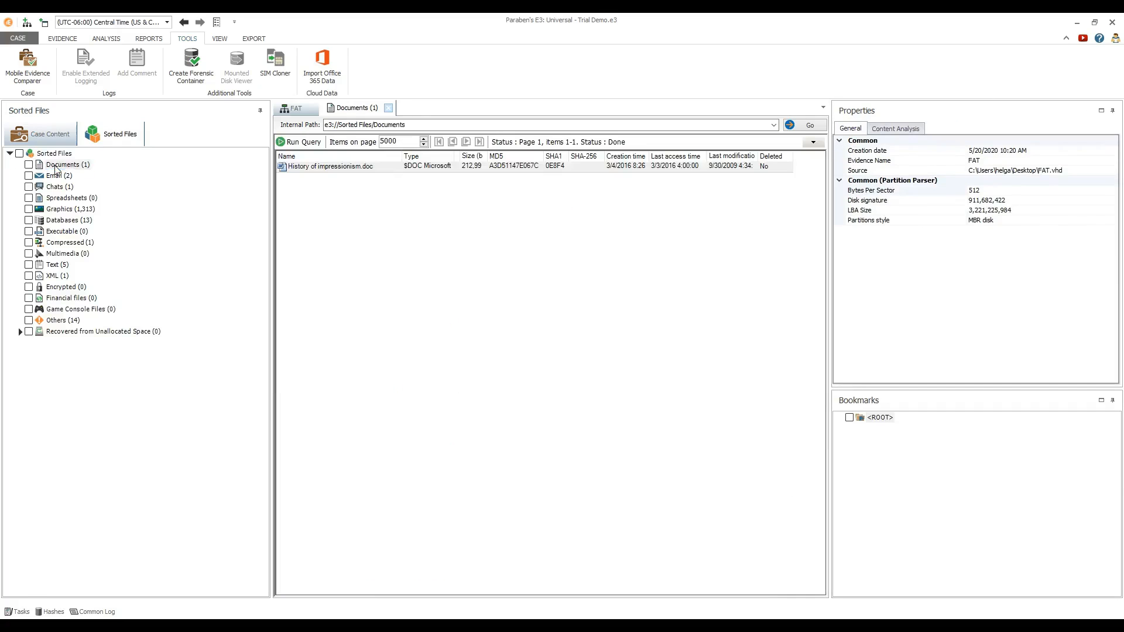
pyautogui.click(314, 168)
pyautogui.scroll(-3, 1115, 246)
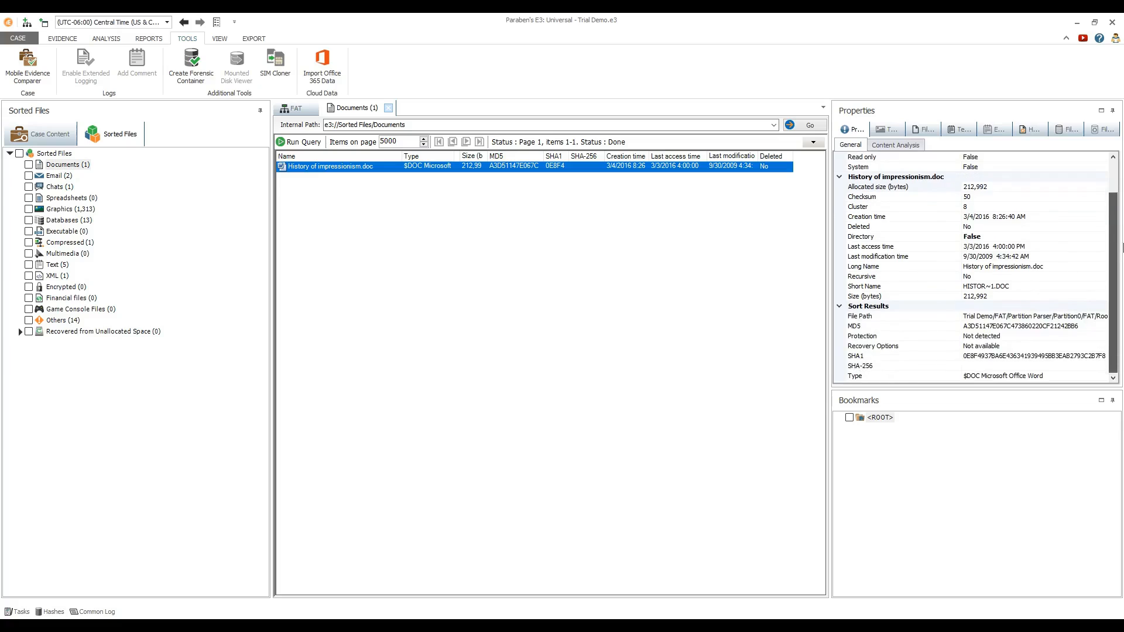
pyautogui.click(930, 131)
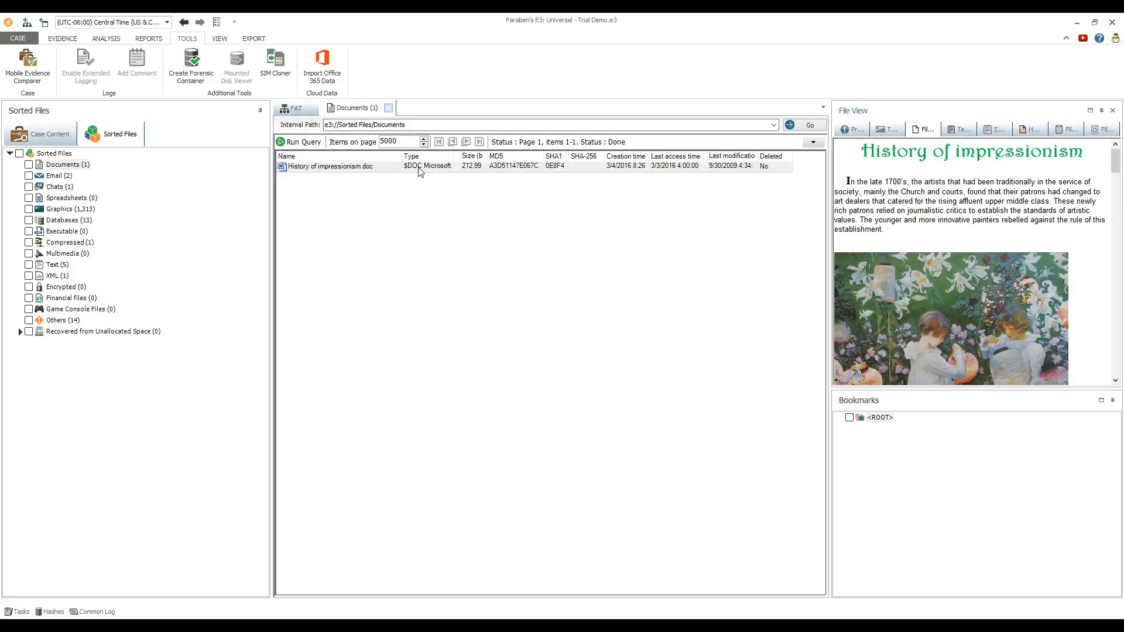
# Bookmark History of impressionism.doc, then return to the Case Content tree
pyautogui.rightClick(367, 167)
pyautogui.click(382, 200)
pyautogui.click(651, 446)
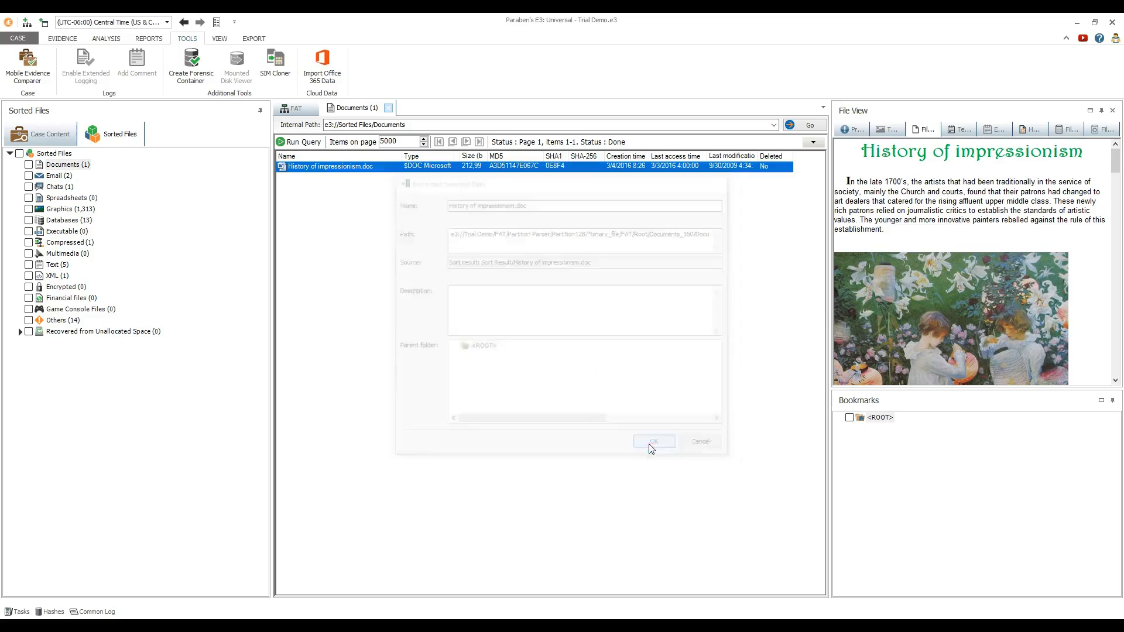
pyautogui.click(58, 136)
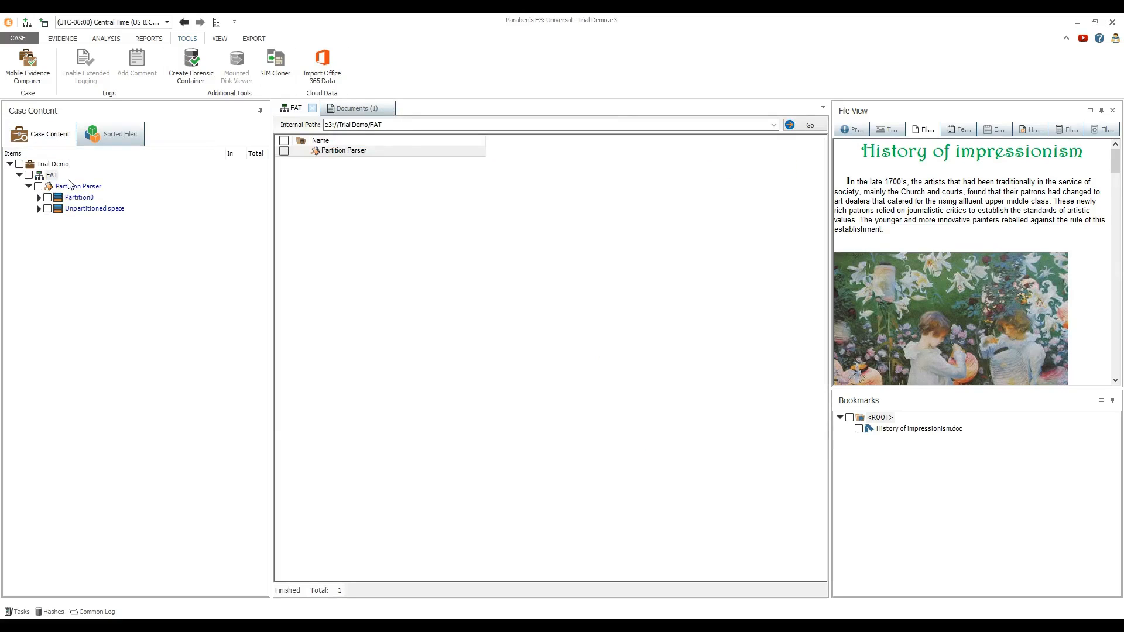
pyautogui.click(68, 187)
# Start an Advanced Search on Partition Parser with a first name as the Boolean search term
pyautogui.rightClick(69, 187)
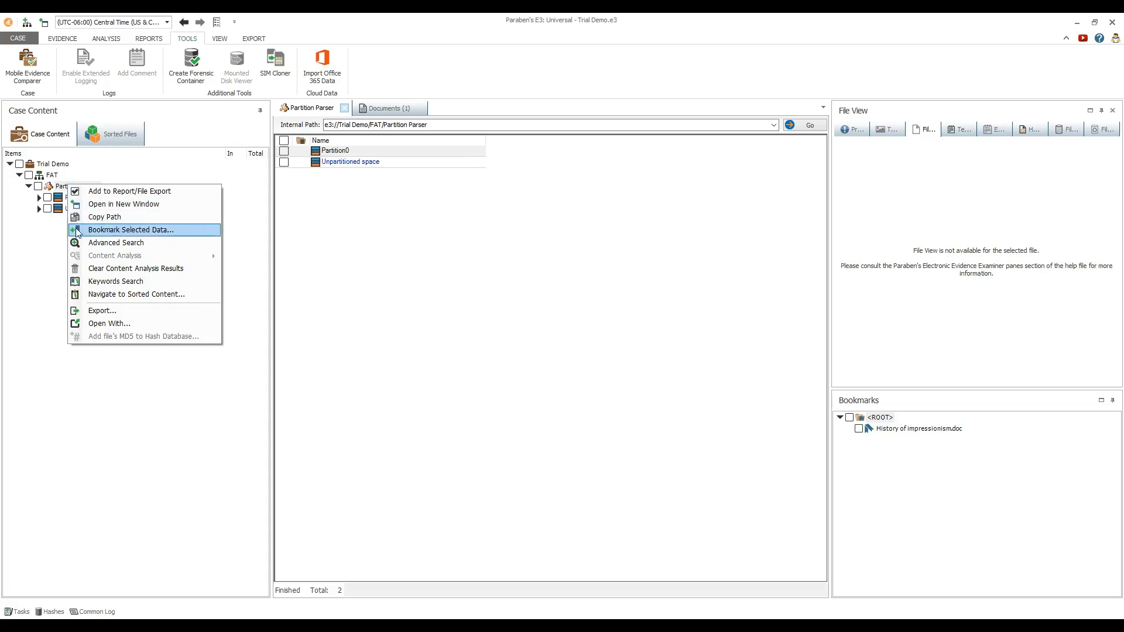
pyautogui.click(82, 244)
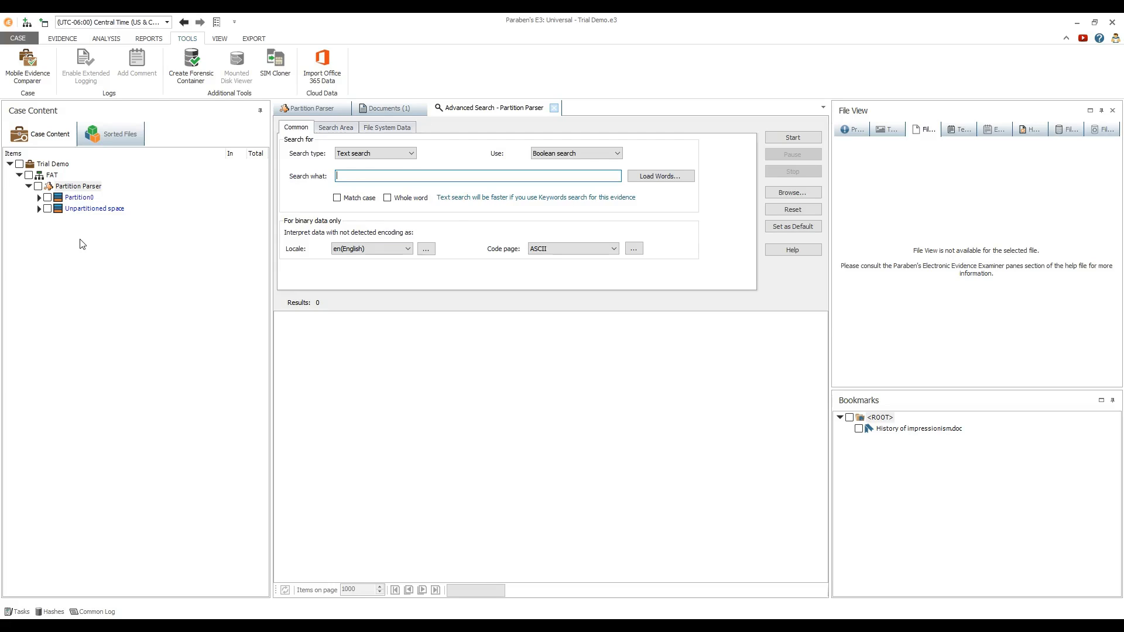
pyautogui.write('Nick')
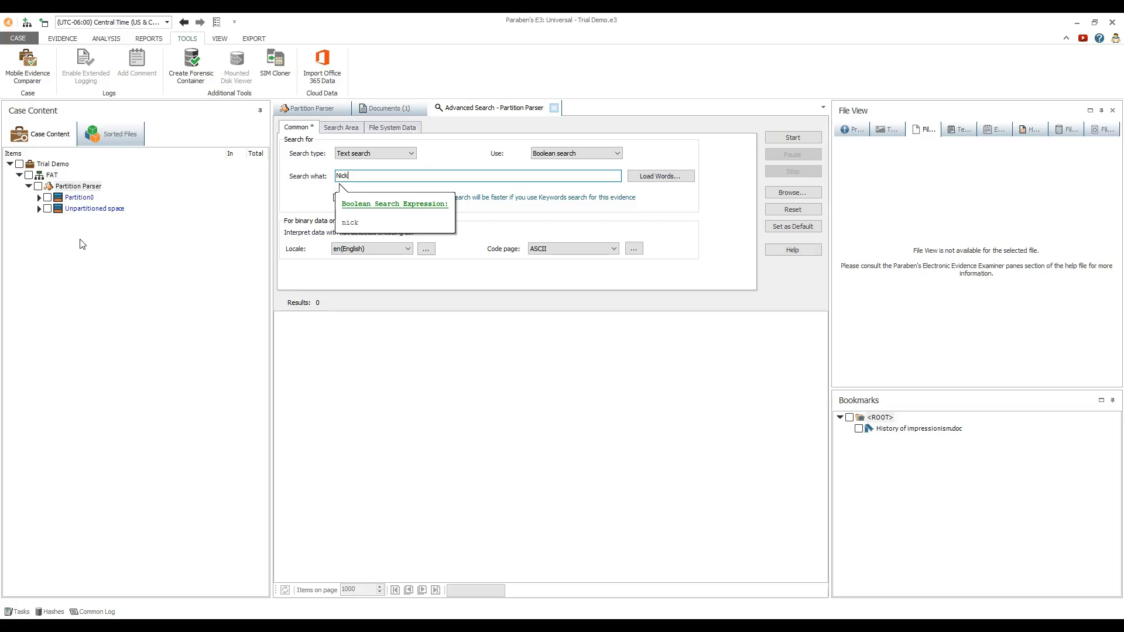
# Include e-mail databases, chat databases and internet browser data in the search area
pyautogui.click(339, 127)
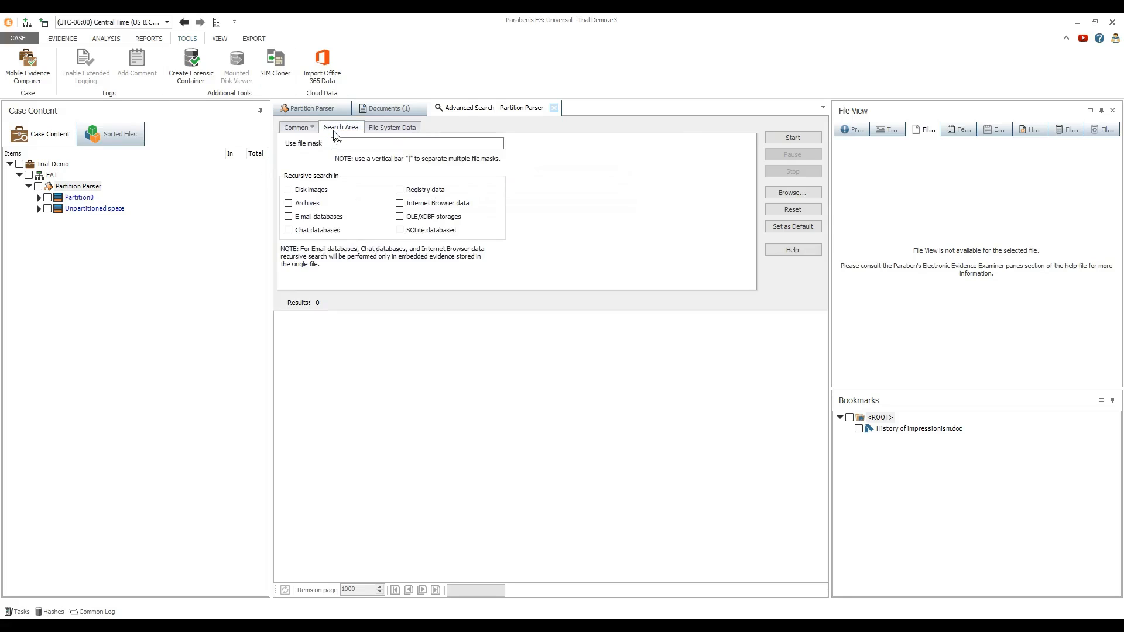
pyautogui.click(288, 216)
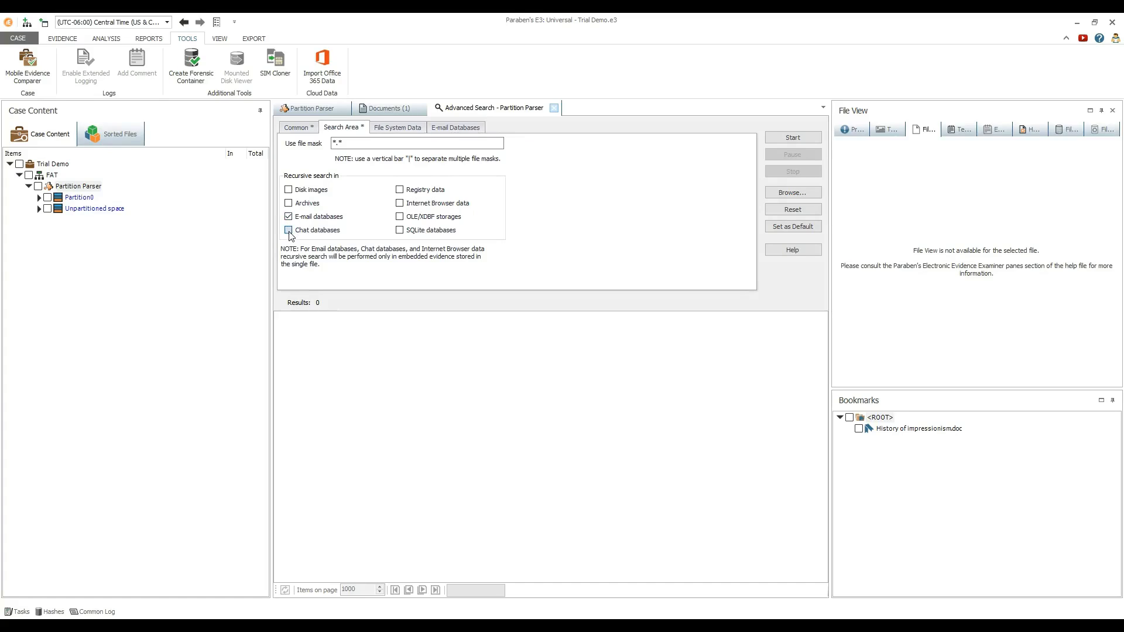
pyautogui.click(288, 231)
pyautogui.click(399, 204)
# Review the file system, attribute, e-mail, chat and browser search options, then start the search
pyautogui.click(411, 132)
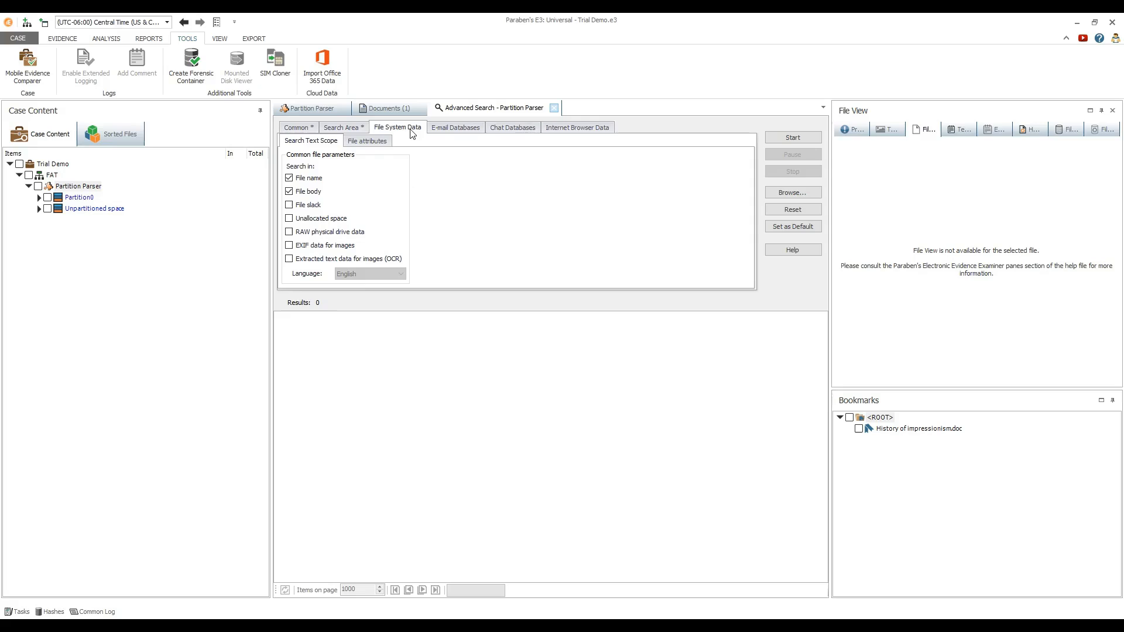
pyautogui.click(381, 147)
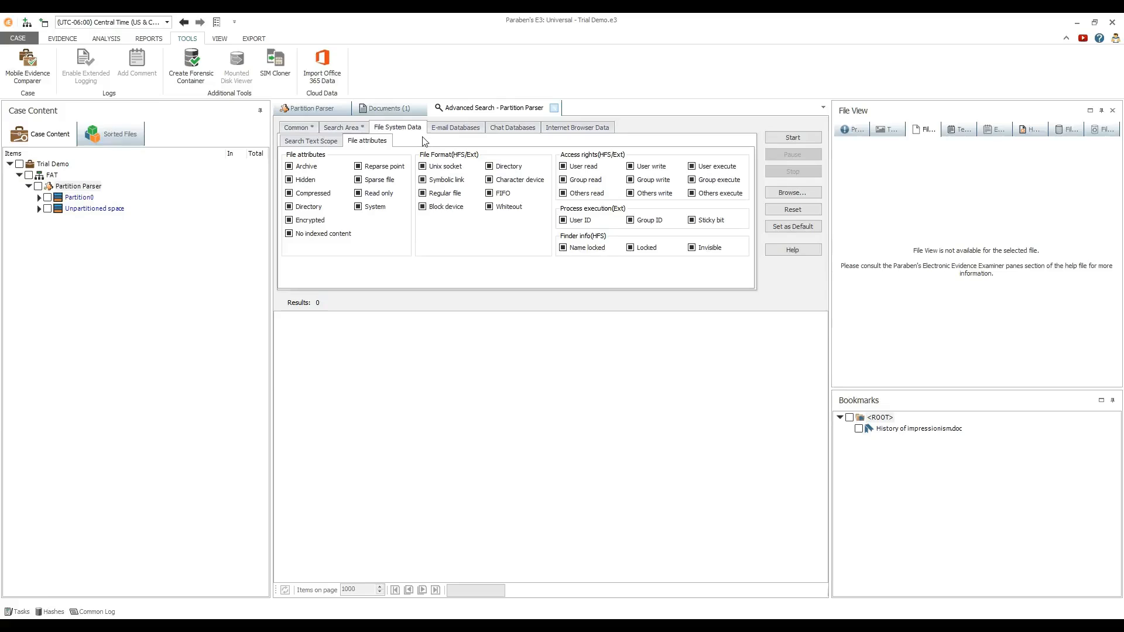
pyautogui.click(442, 134)
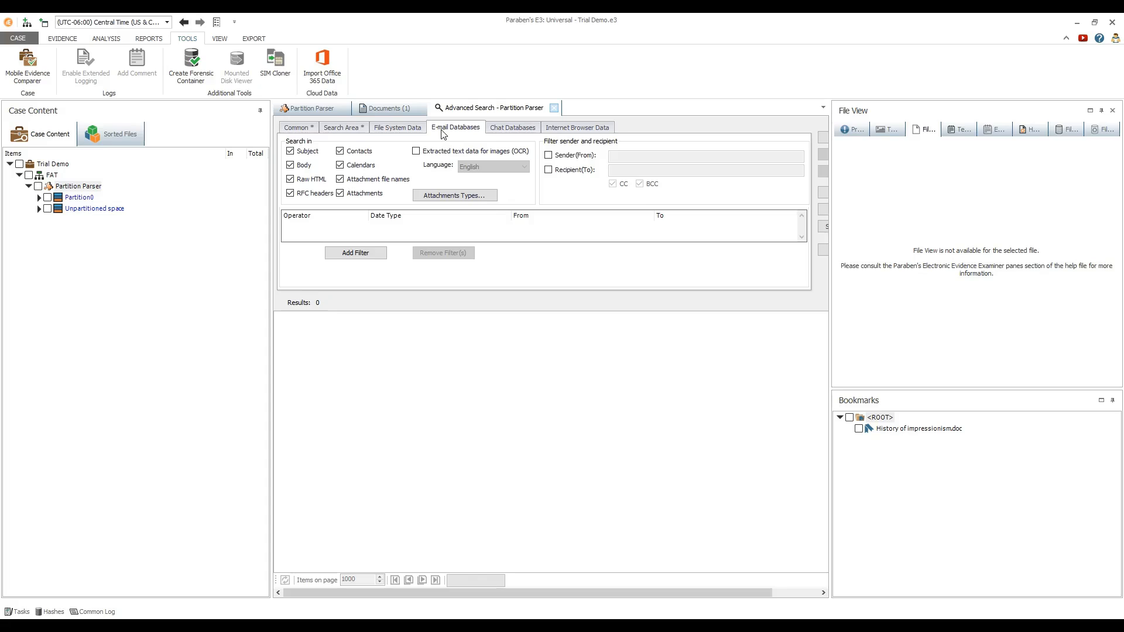
pyautogui.click(504, 130)
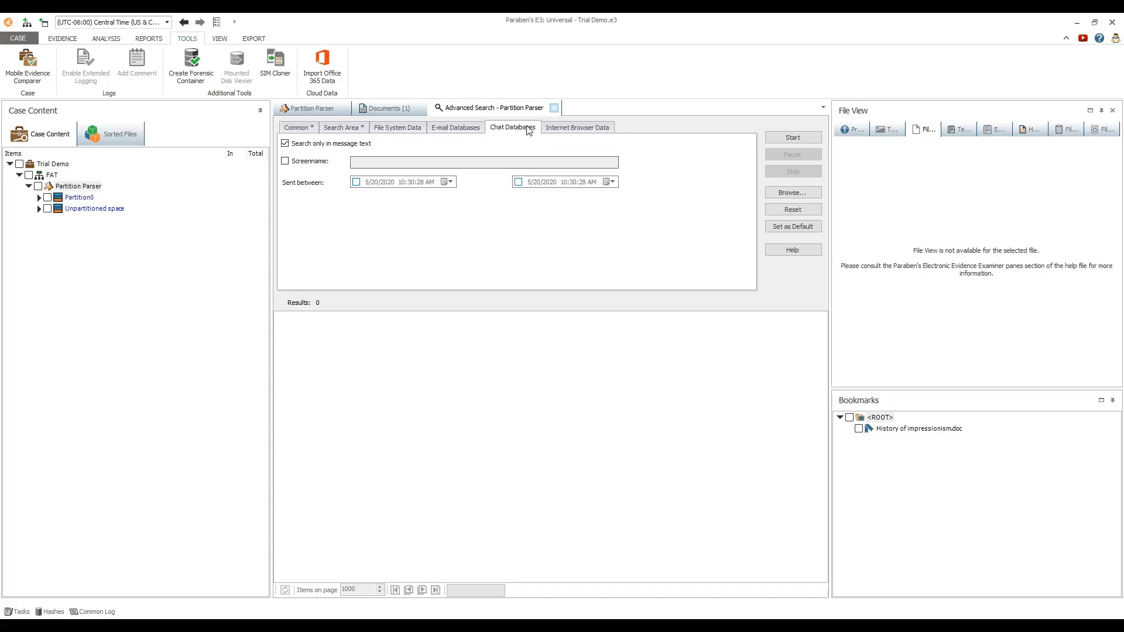
pyautogui.click(557, 130)
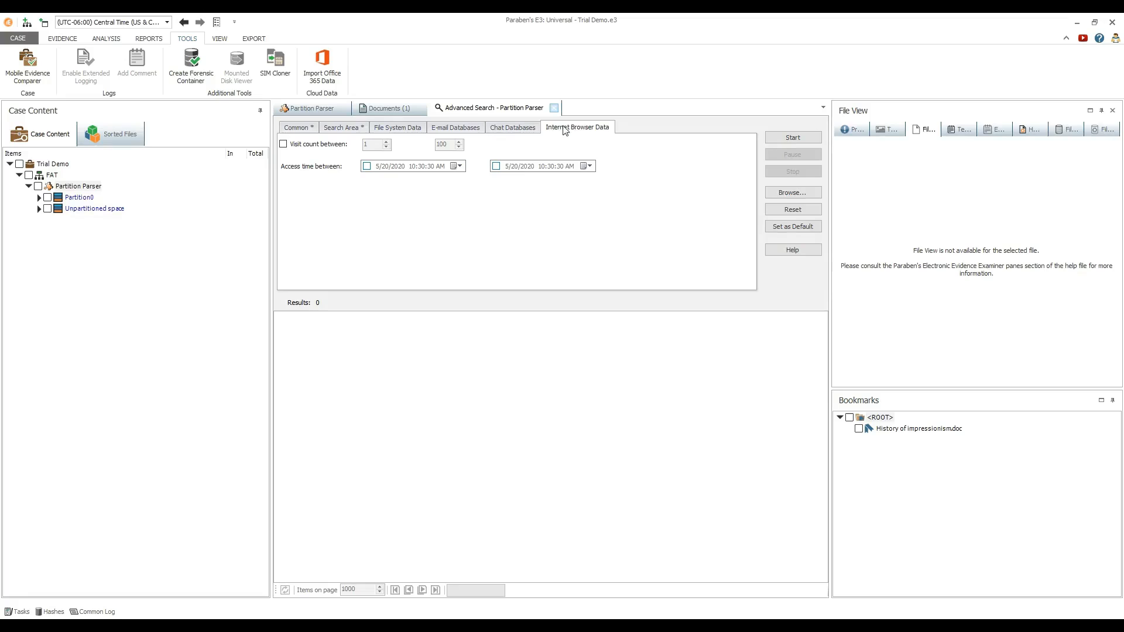
pyautogui.click(784, 138)
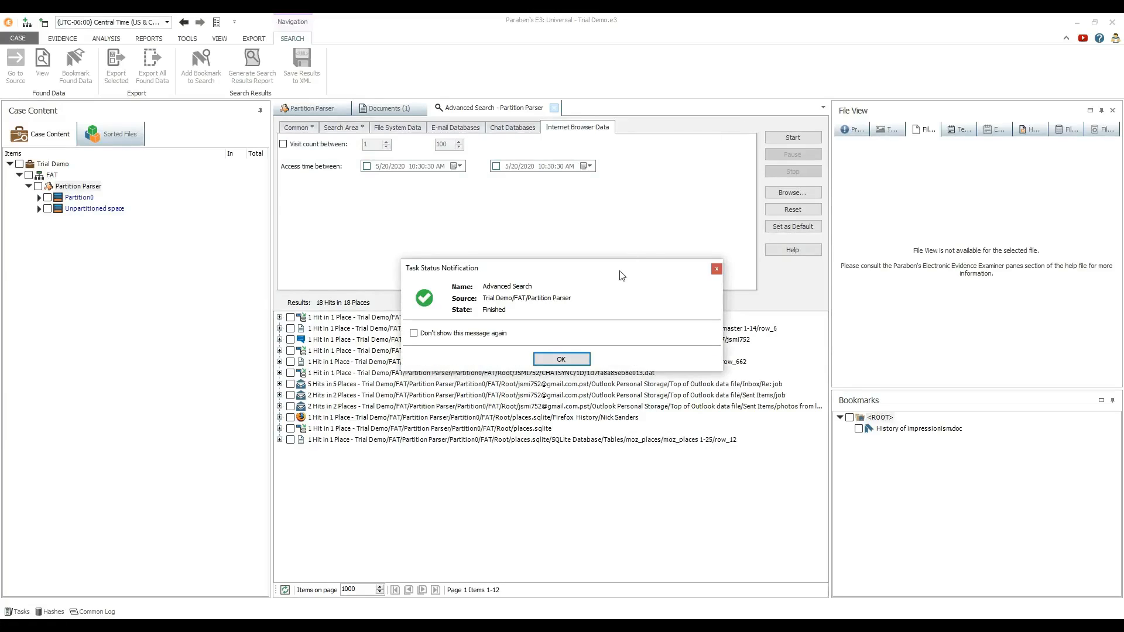
# Go to the source of the Skype contact's text hit, then check the whole Partition Parser evidence
pyautogui.click(561, 359)
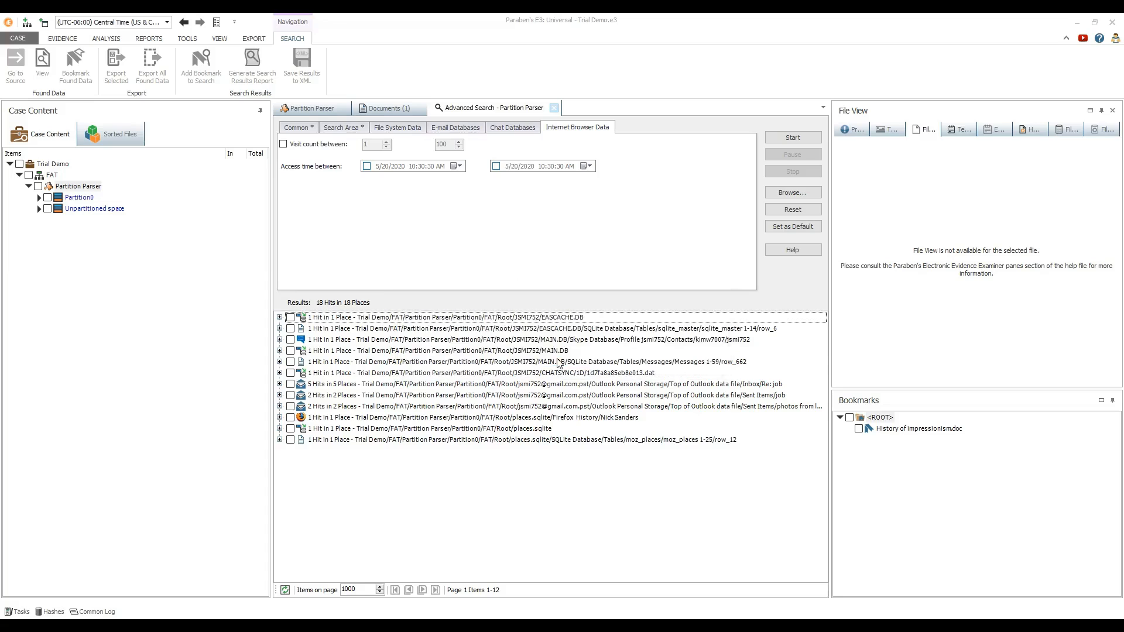
pyautogui.click(279, 339)
pyautogui.click(290, 350)
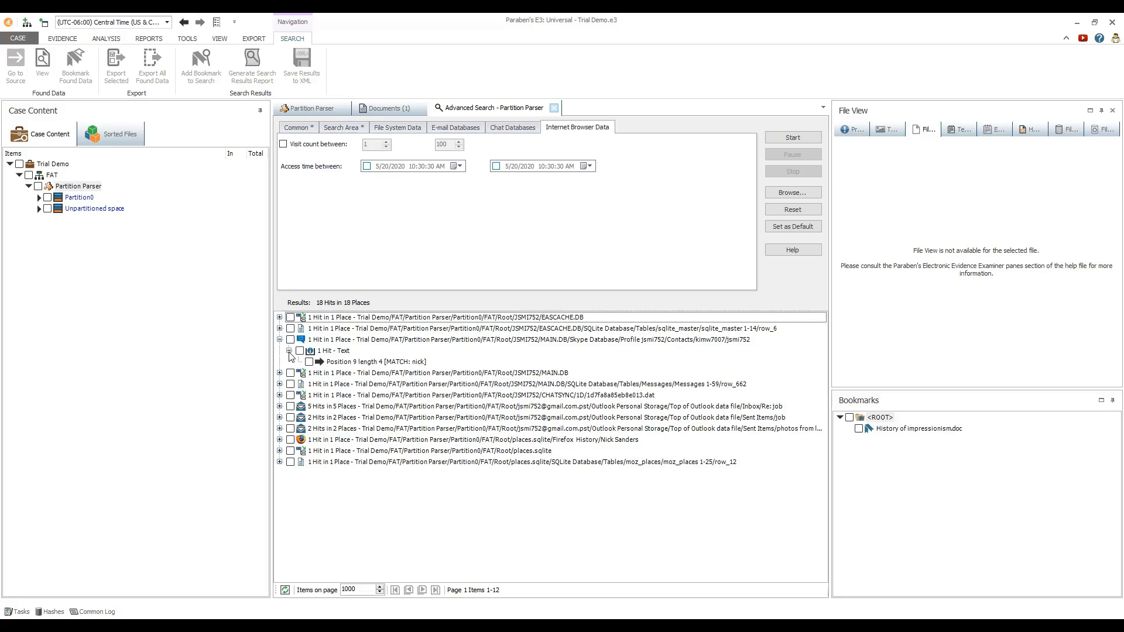
pyautogui.rightClick(338, 362)
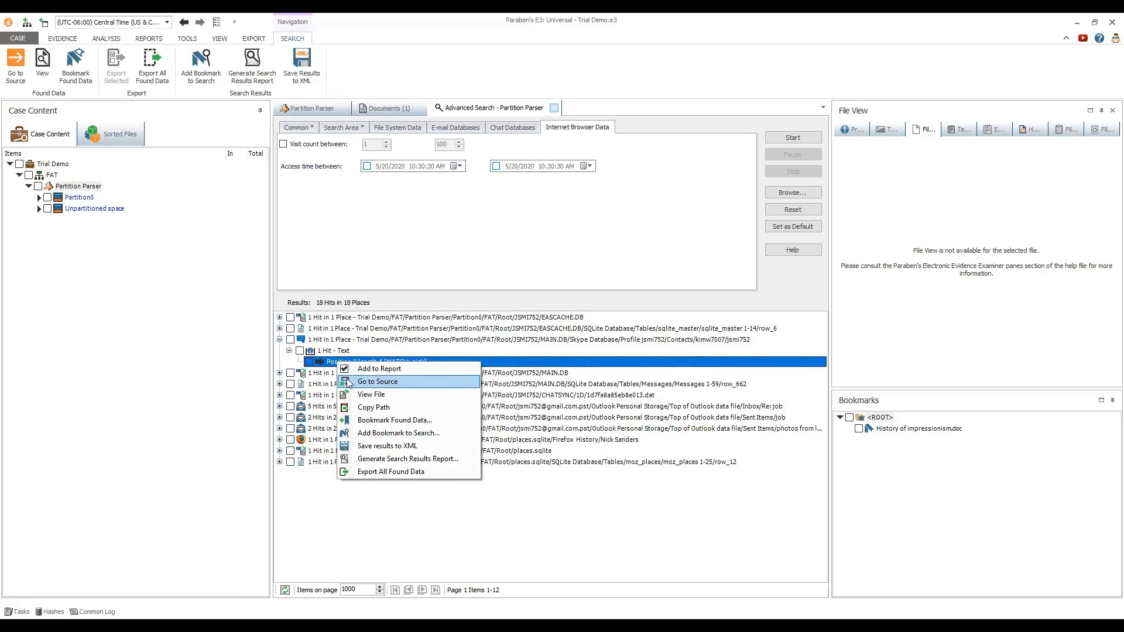
pyautogui.click(349, 382)
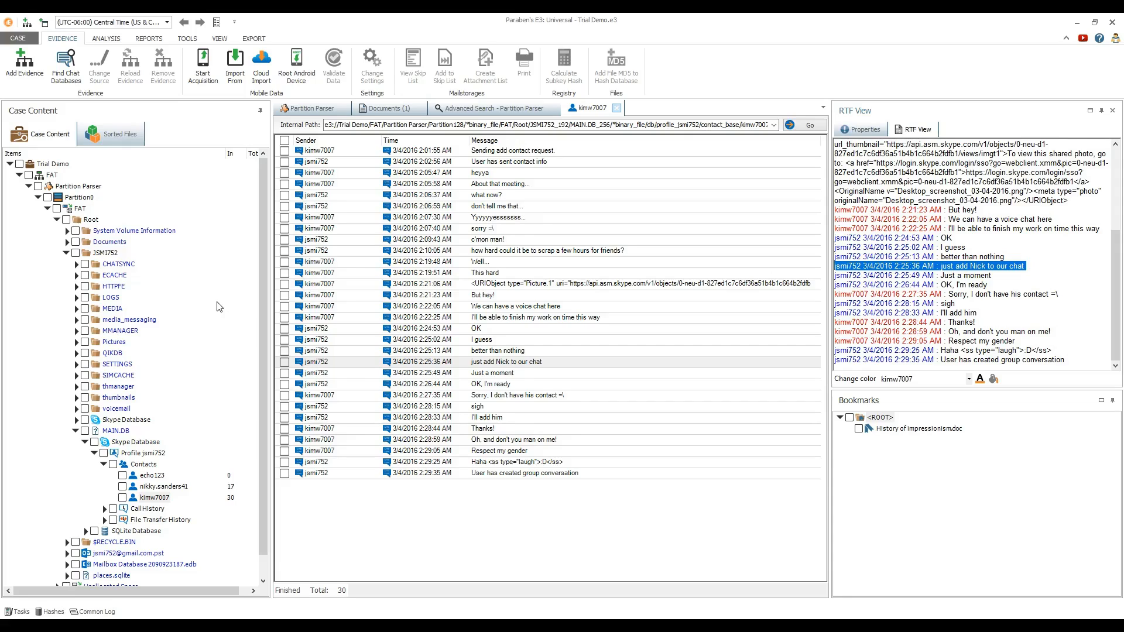
pyautogui.click(38, 186)
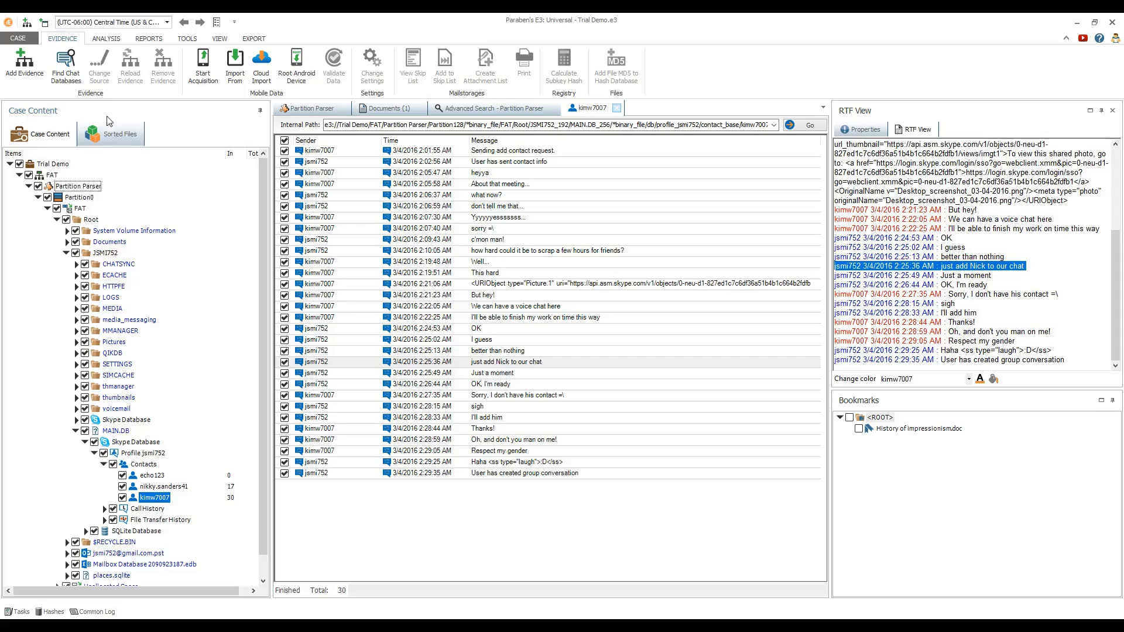
# Start a new report from REPORTS and enter the investigator's name
pyautogui.click(148, 38)
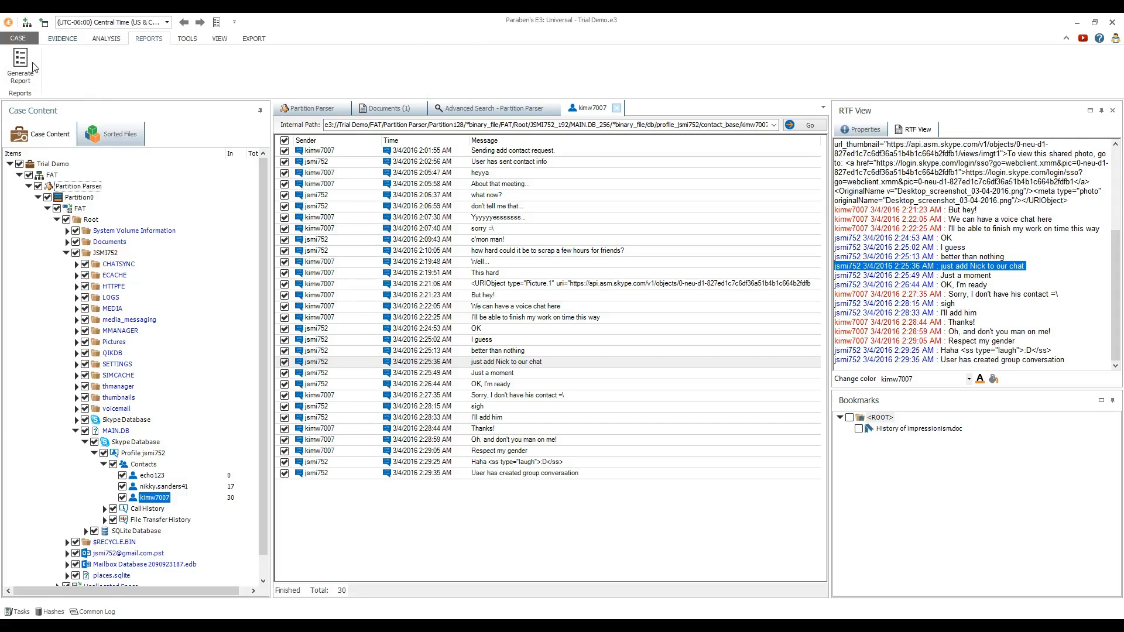
pyautogui.click(19, 71)
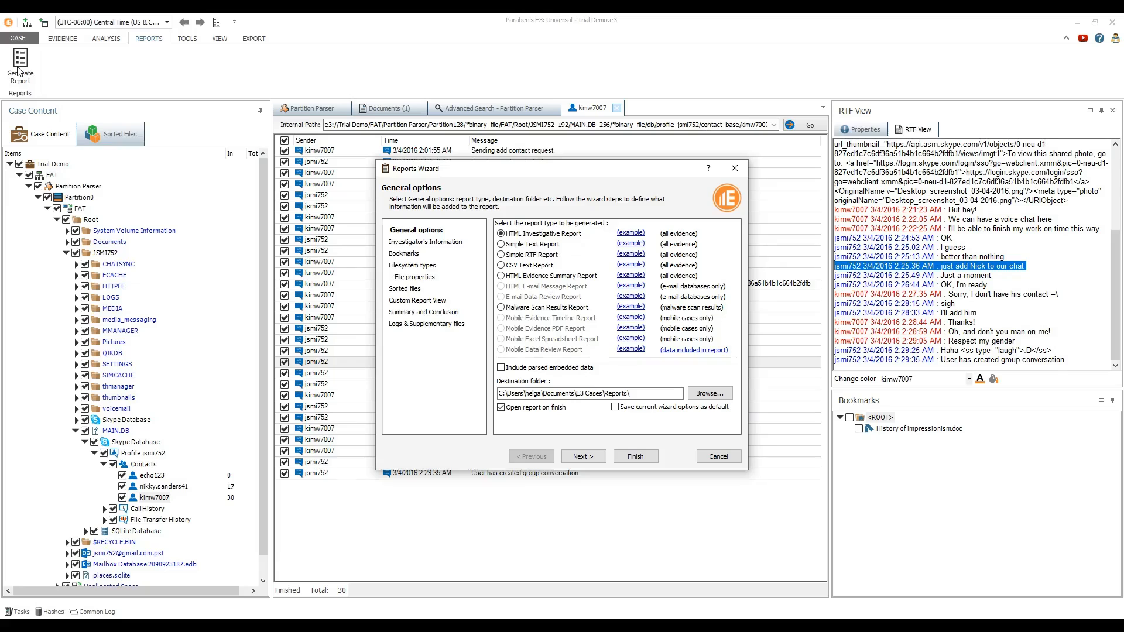
pyautogui.click(415, 243)
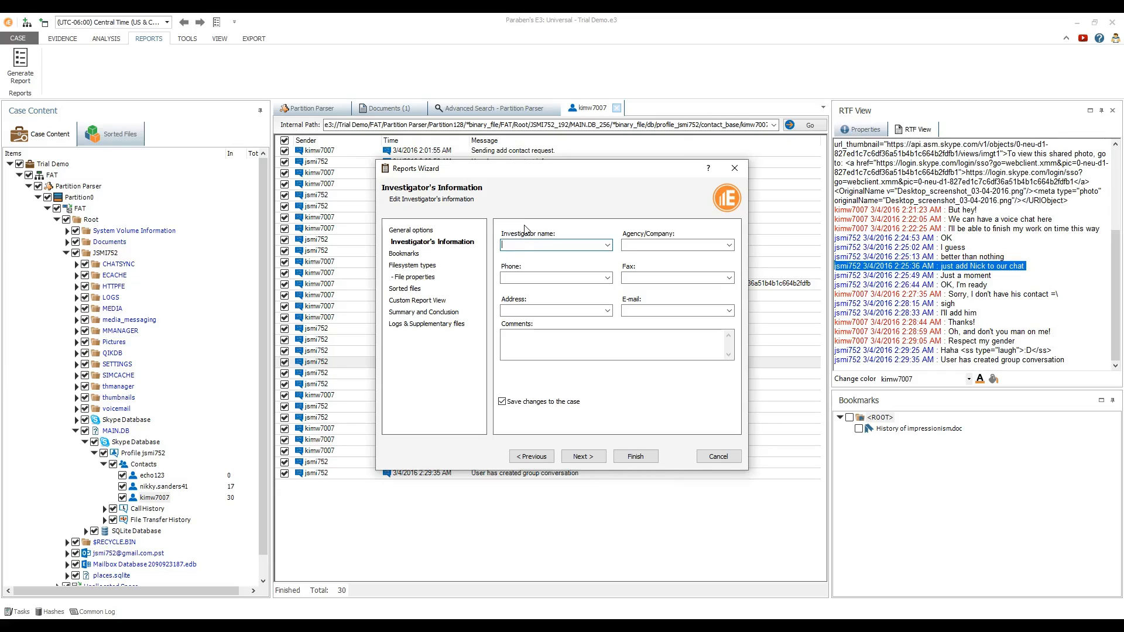
pyautogui.write('Helga Collins')
# Pass the bookmark and filesystem options, include all file properties, and finish the report
pyautogui.click(409, 255)
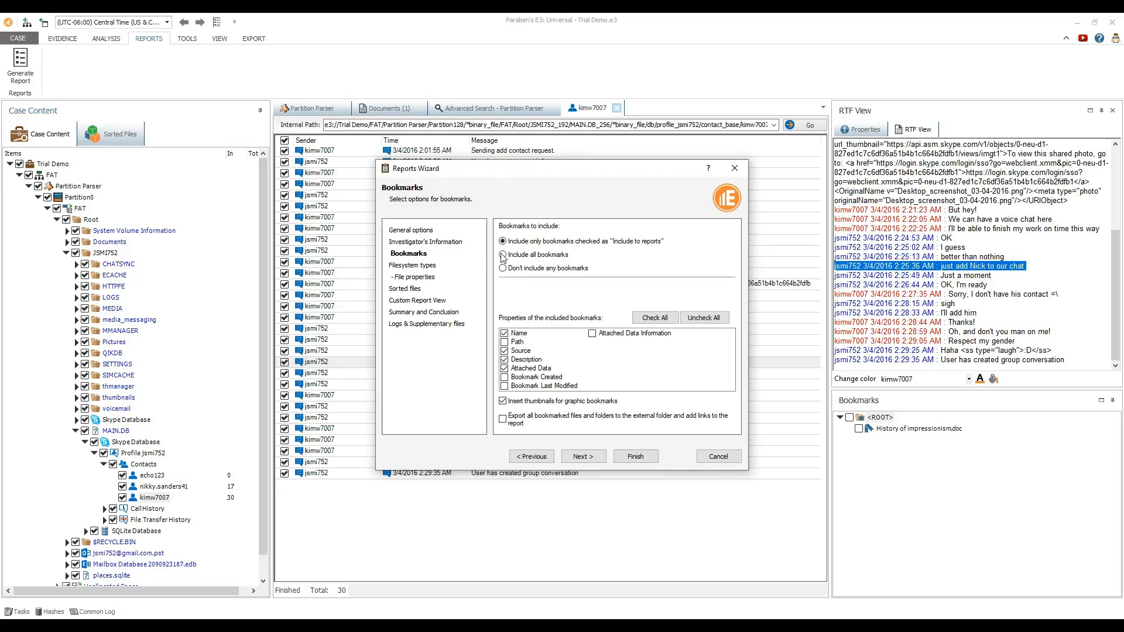
pyautogui.click(436, 265)
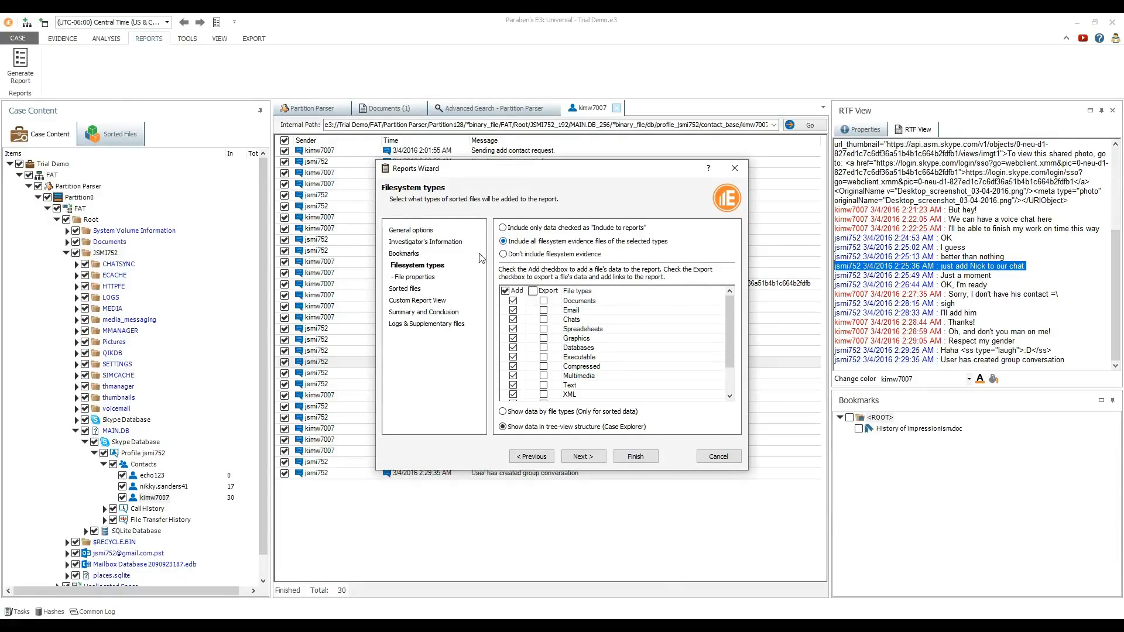
pyautogui.click(430, 278)
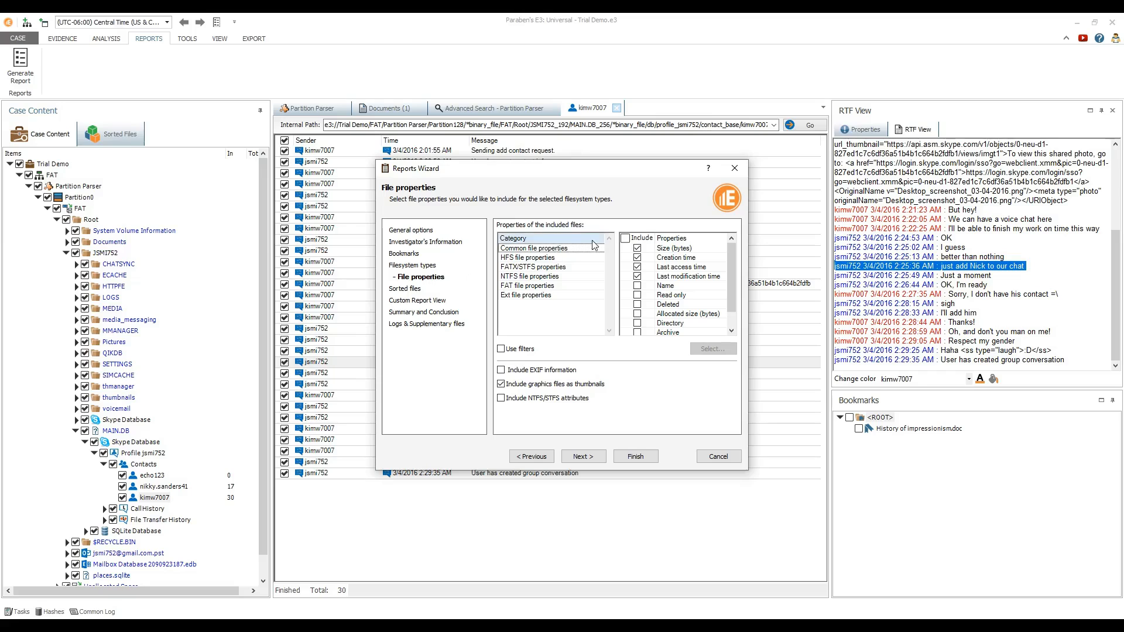
pyautogui.click(625, 239)
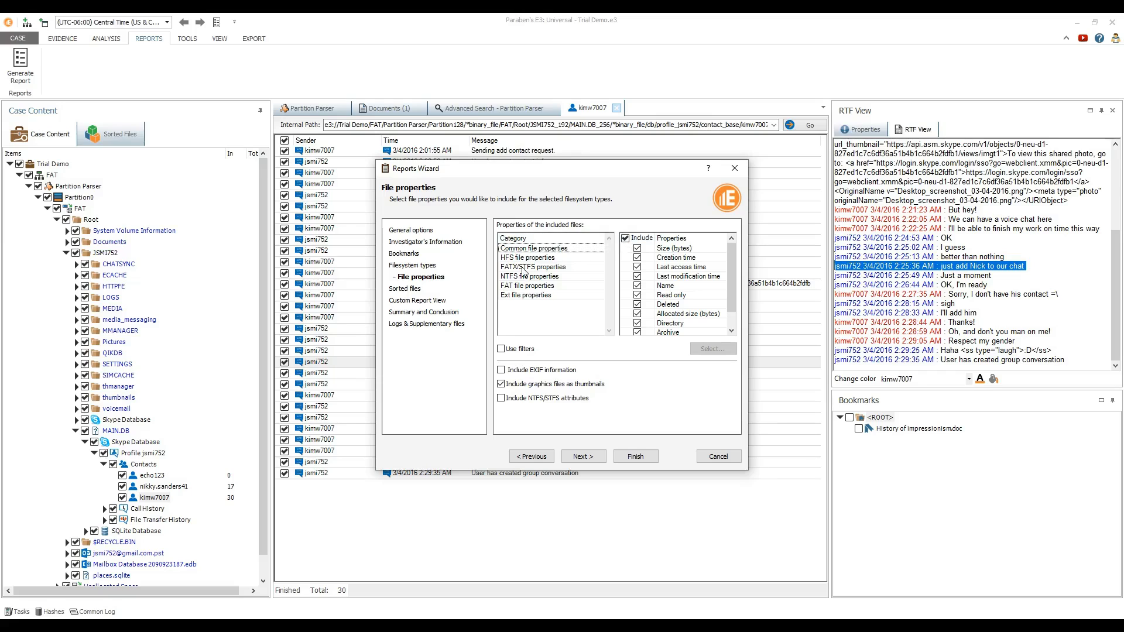
pyautogui.click(419, 290)
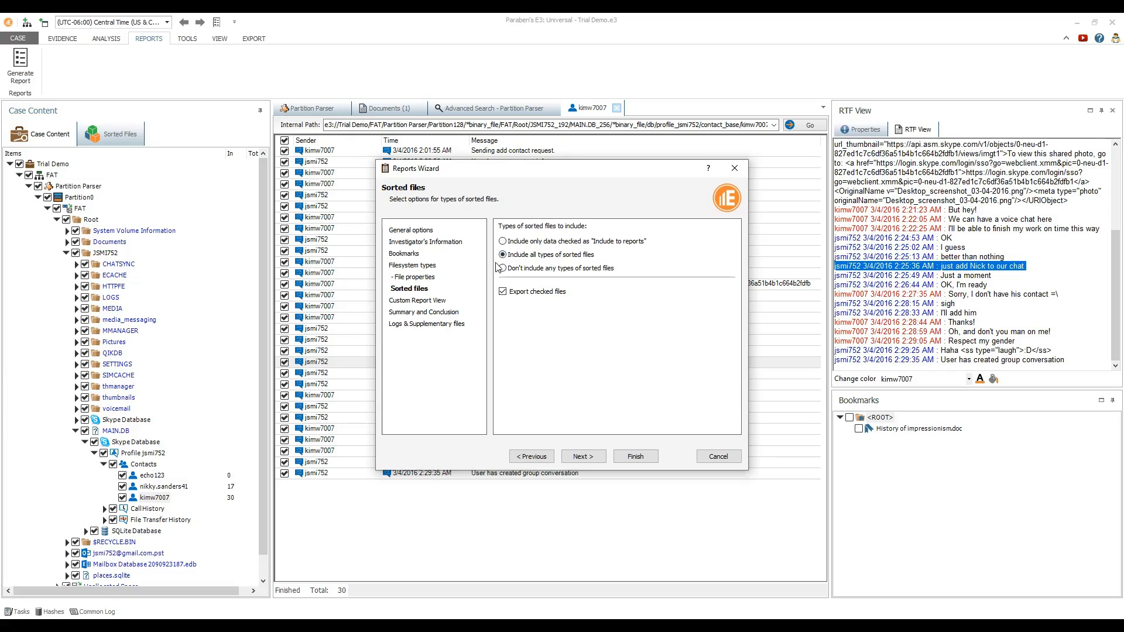
pyautogui.click(634, 457)
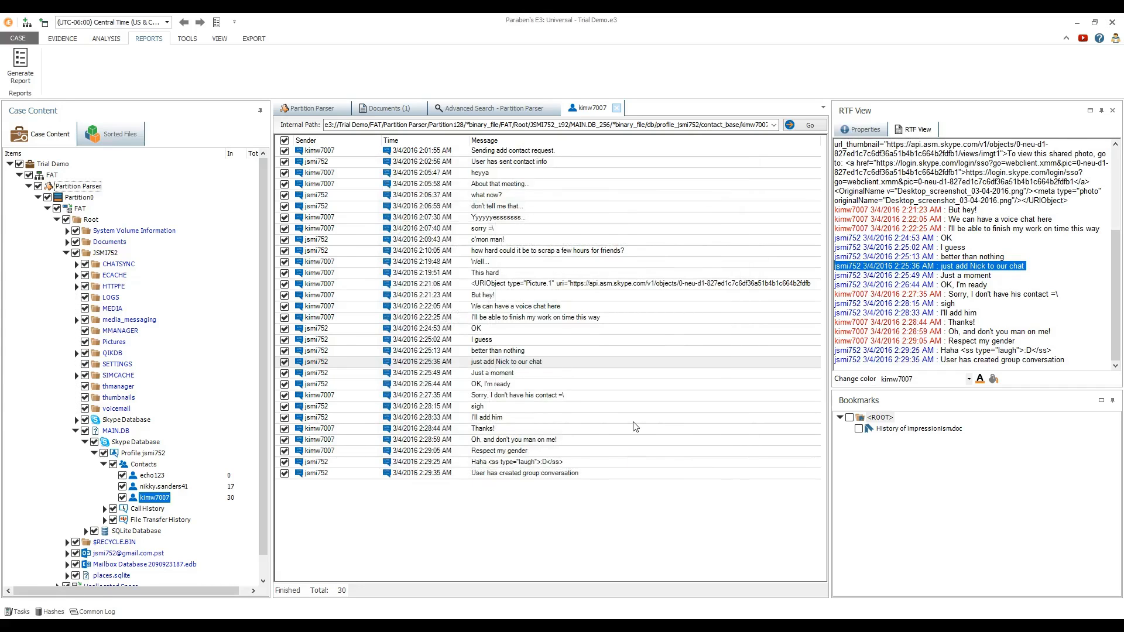
# Scroll through the report's filesystem evidence down to the Documents and My Pictures JPEG entries
pyautogui.scroll(-6, 636, 427)
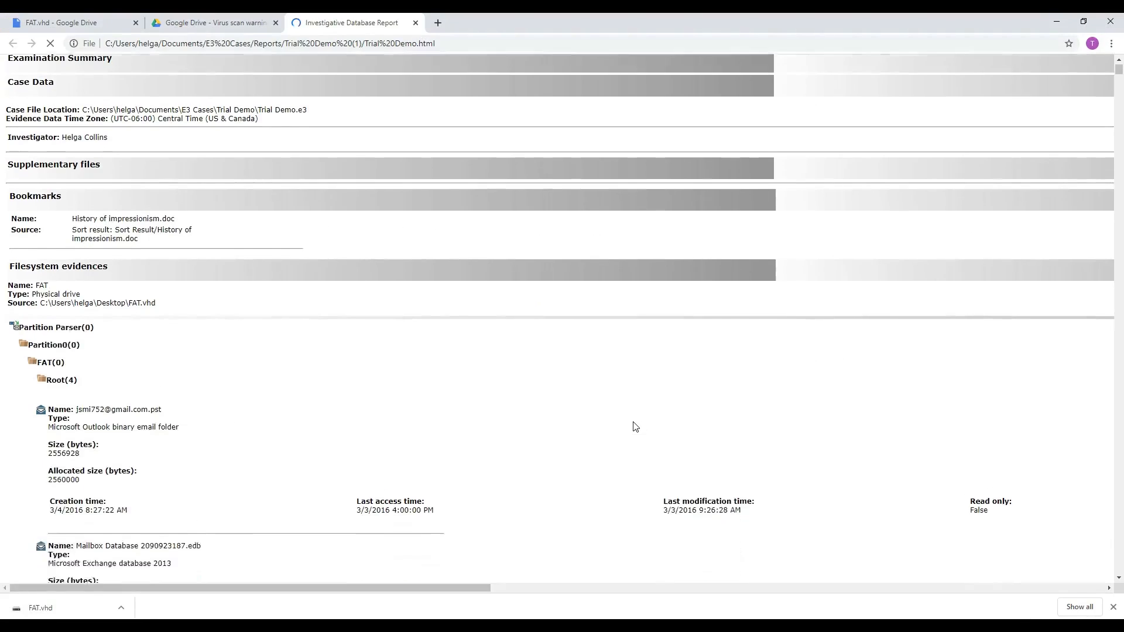
pyautogui.scroll(-7, 636, 427)
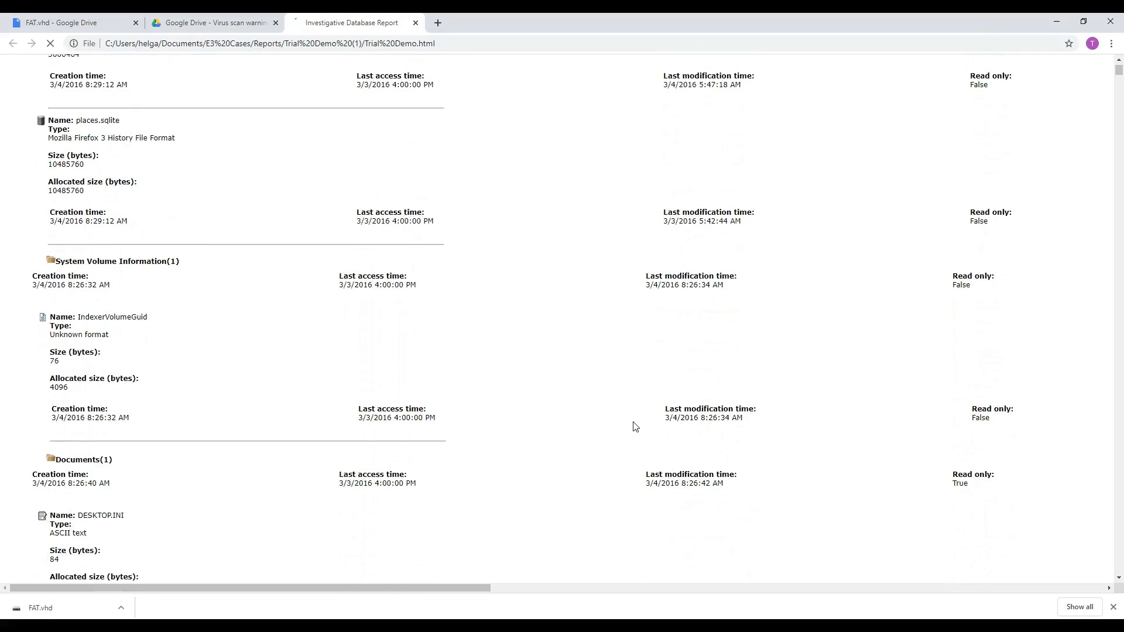
pyautogui.scroll(-6, 636, 427)
pyautogui.scroll(-1, 636, 427)
pyautogui.scroll(-6, 636, 427)
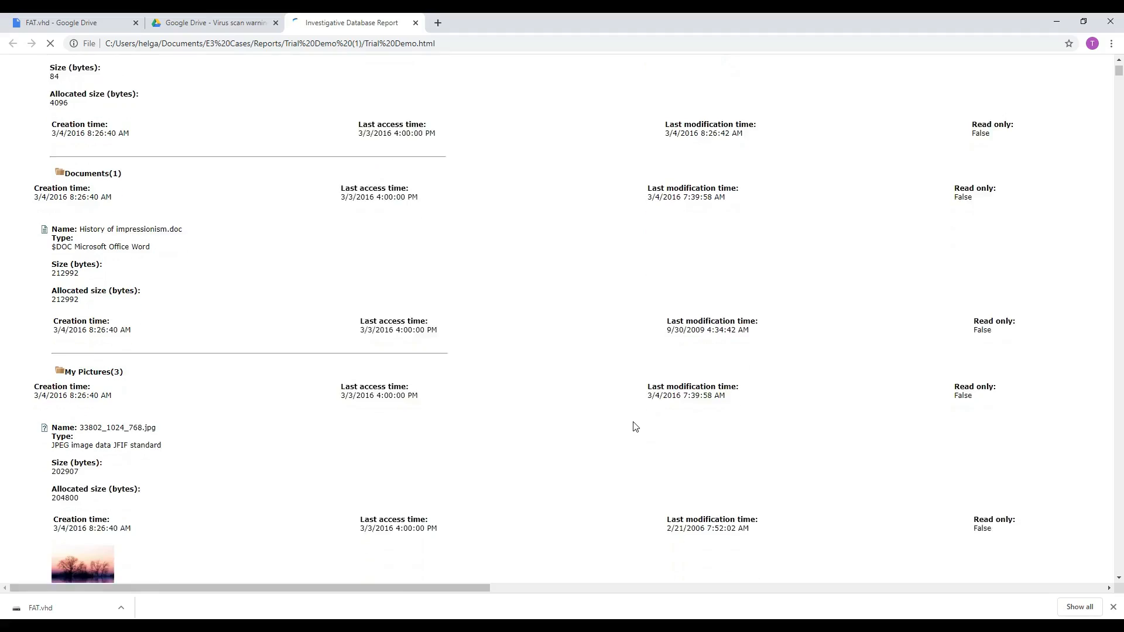